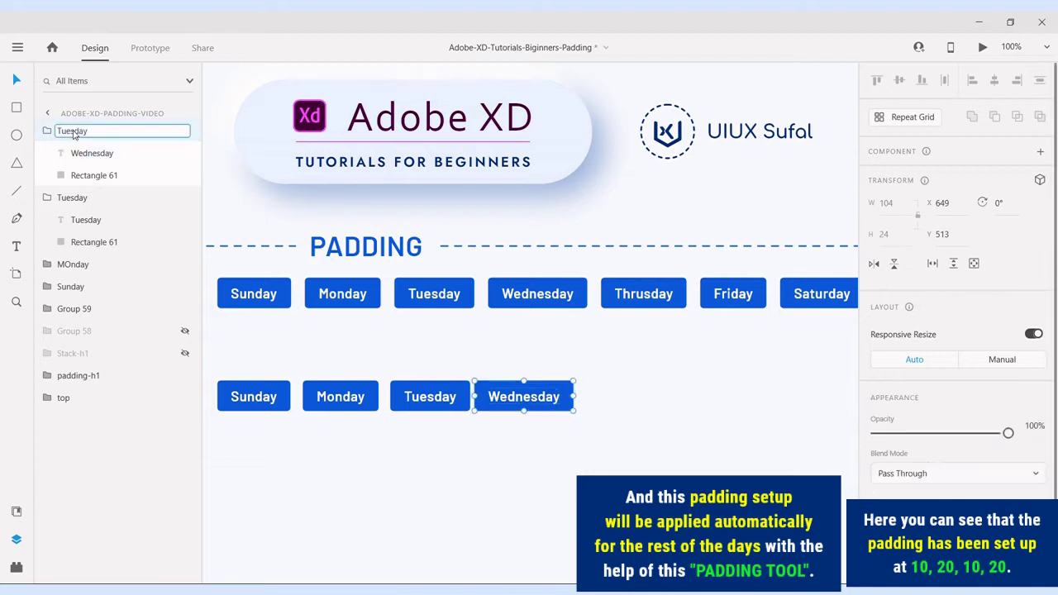
# Step: Rename the new button's group as wednesday and collapse both open button groups in the layer list
pyautogui.write('wedn')
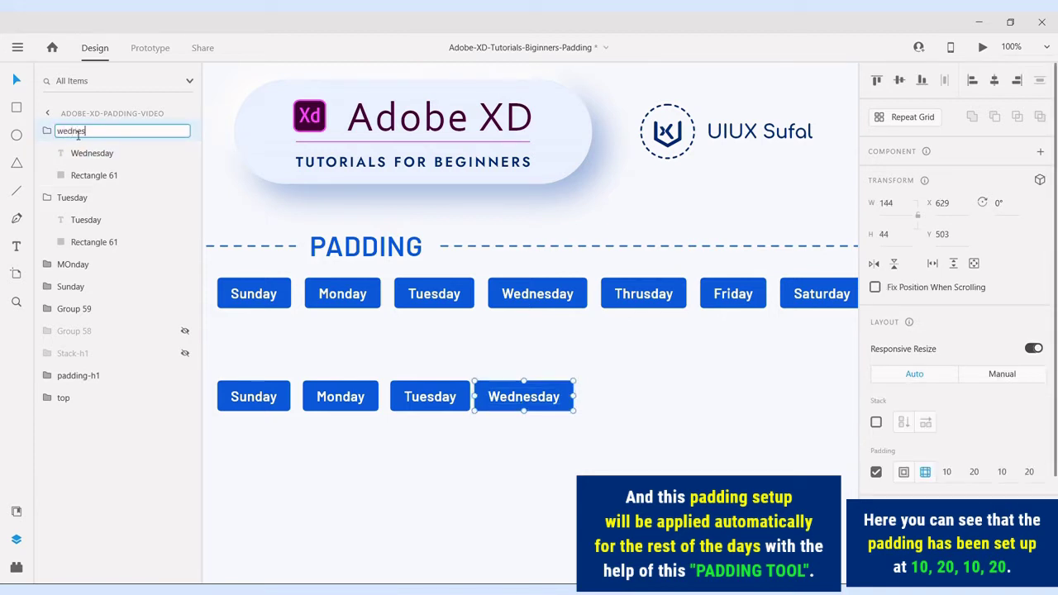
pyautogui.click(50, 201)
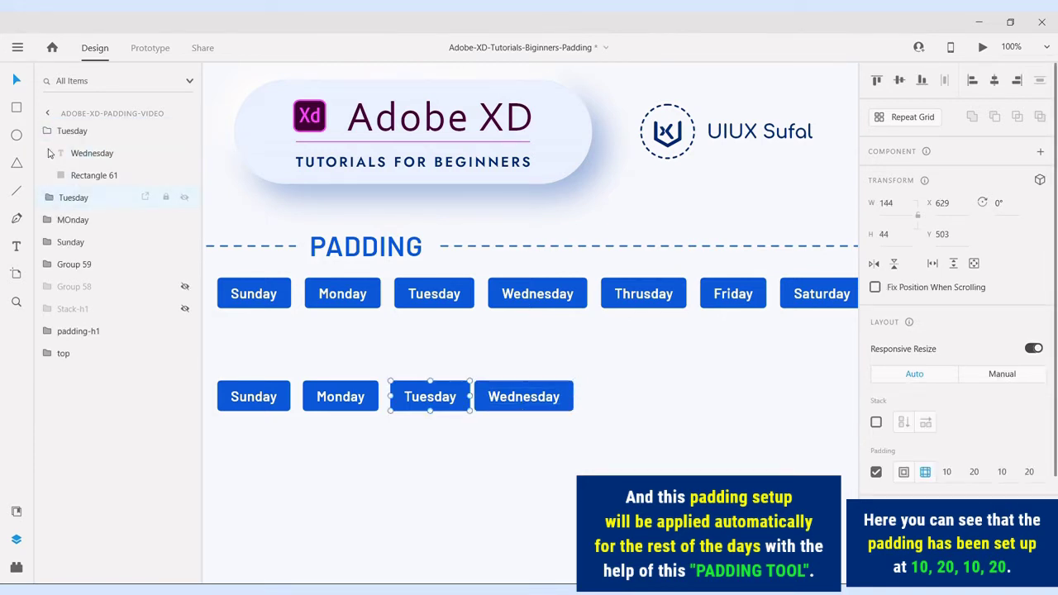
pyautogui.click(52, 133)
pyautogui.click(55, 135)
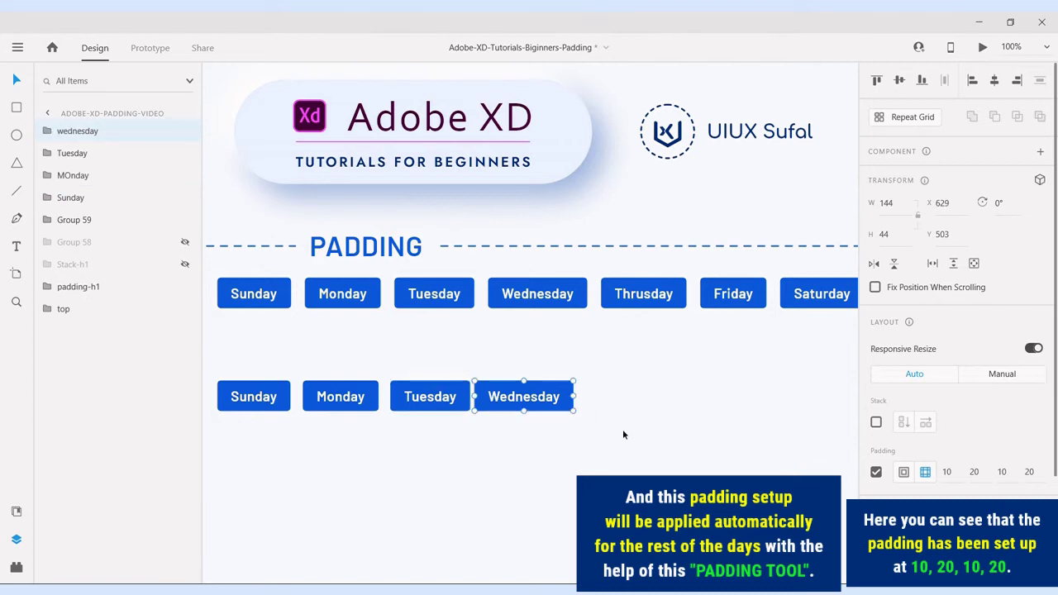
# Step: Shift the lower row's Tuesday and Wednesday buttons sideways so that about 20 px separates neighbouring buttons
pyautogui.moveTo(524, 394); pyautogui.dragTo(537, 396)
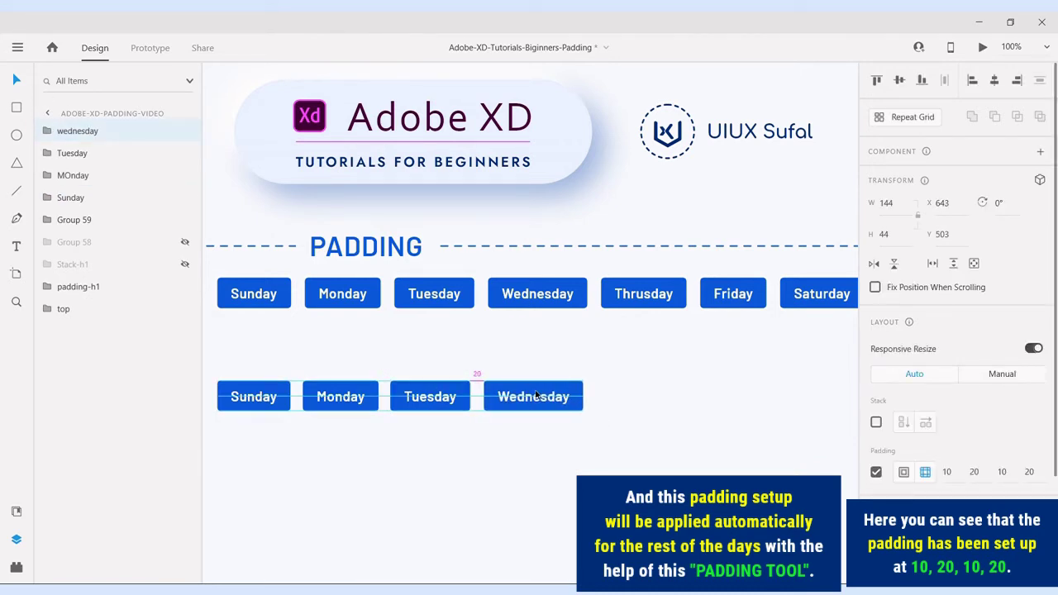
pyautogui.keyDown('shift'); pyautogui.click(446, 398); pyautogui.keyUp('shift')
pyautogui.moveTo(437, 397); pyautogui.dragTo(442, 398)
pyautogui.click(640, 430)
pyautogui.click(548, 413)
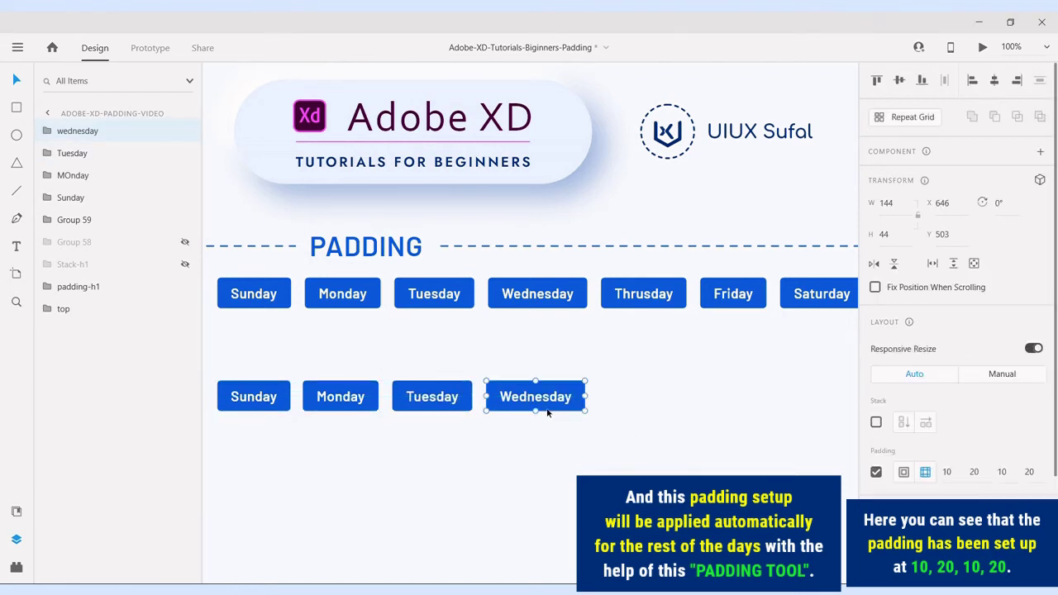
# Step: Place a copy of the Wednesday button at the end of the lower row and change its label to Thrusday
pyautogui.hotkey('shift', 'Right')
pyautogui.moveTo(547, 413); pyautogui.dragTo(657, 416)
pyautogui.doubleClick(654, 400)
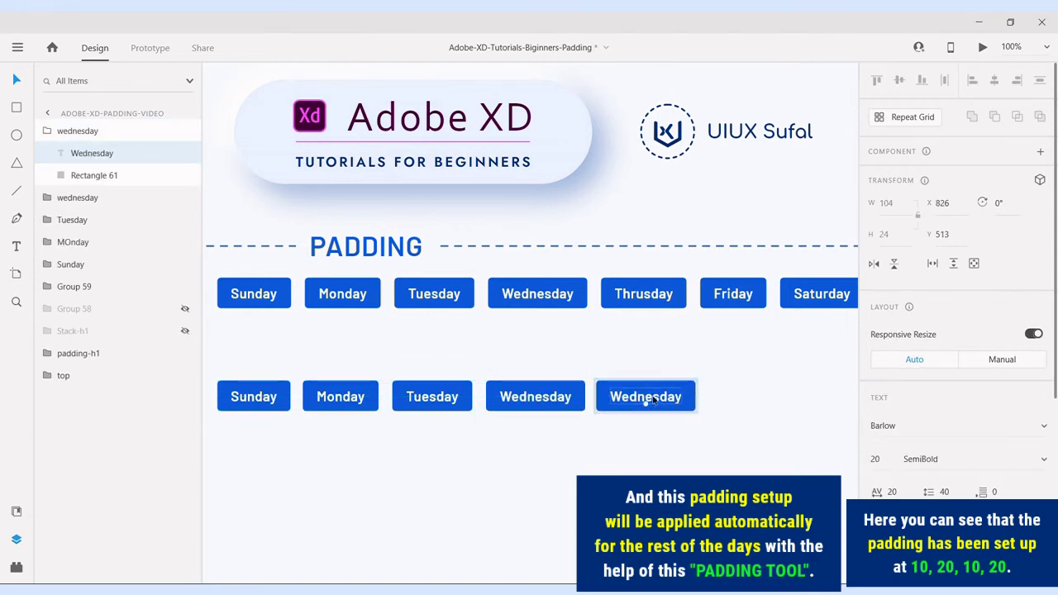
pyautogui.doubleClick(653, 400)
pyautogui.write('Thrusday')
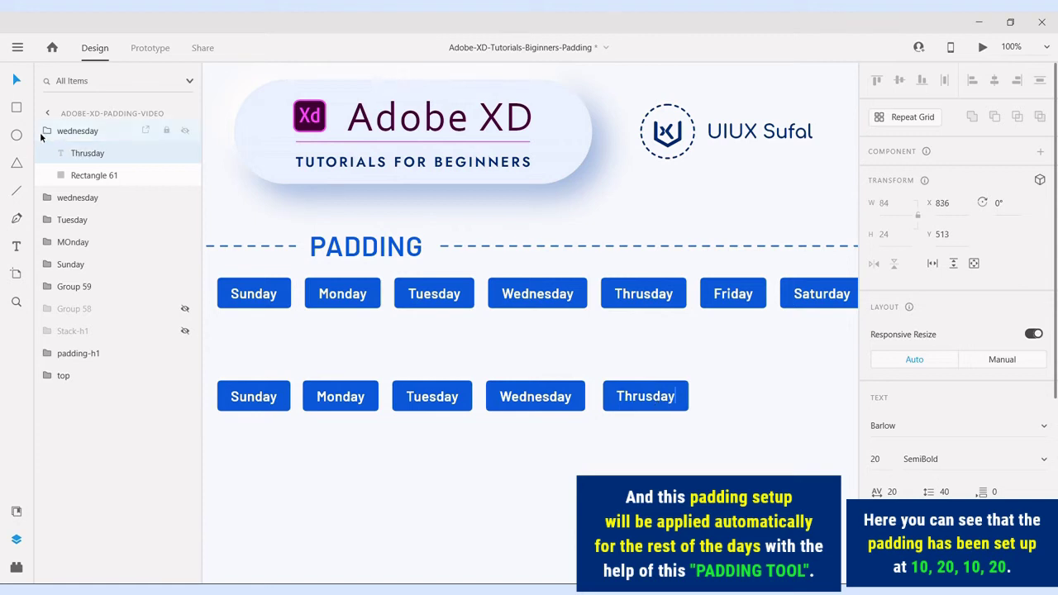
# Step: Rename the copied button's group as thrusday and collapse it in the layer list
pyautogui.doubleClick(86, 132)
pyautogui.write('thrus')
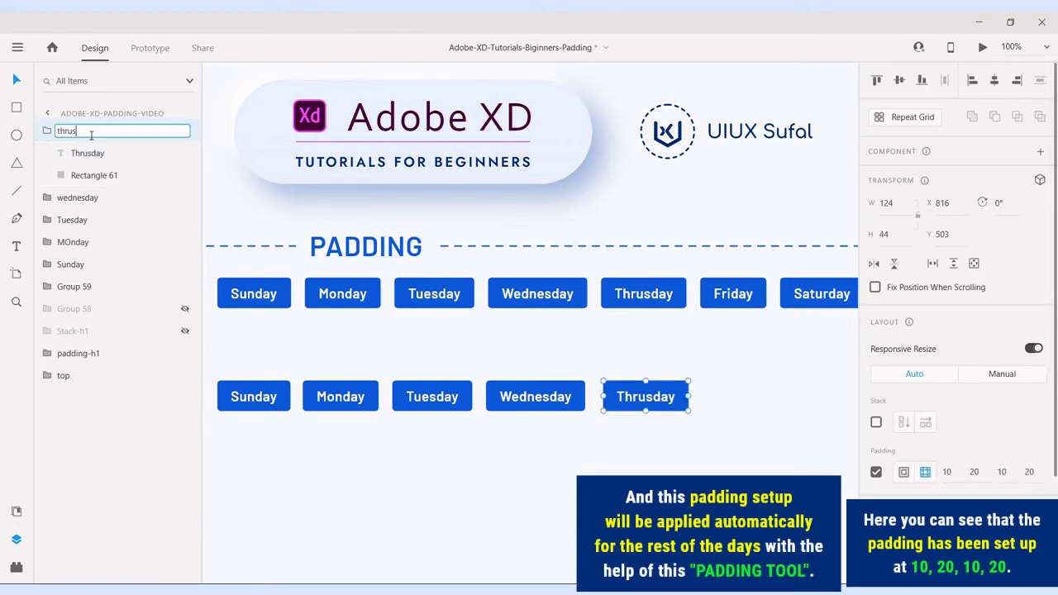
pyautogui.write('day')
pyautogui.press('Return')
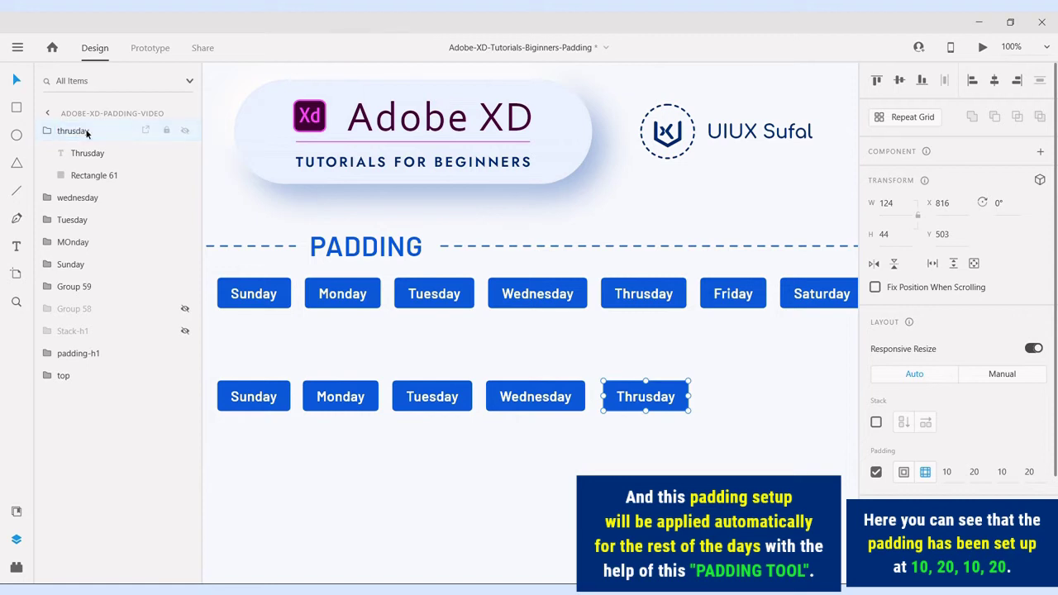
pyautogui.click(43, 134)
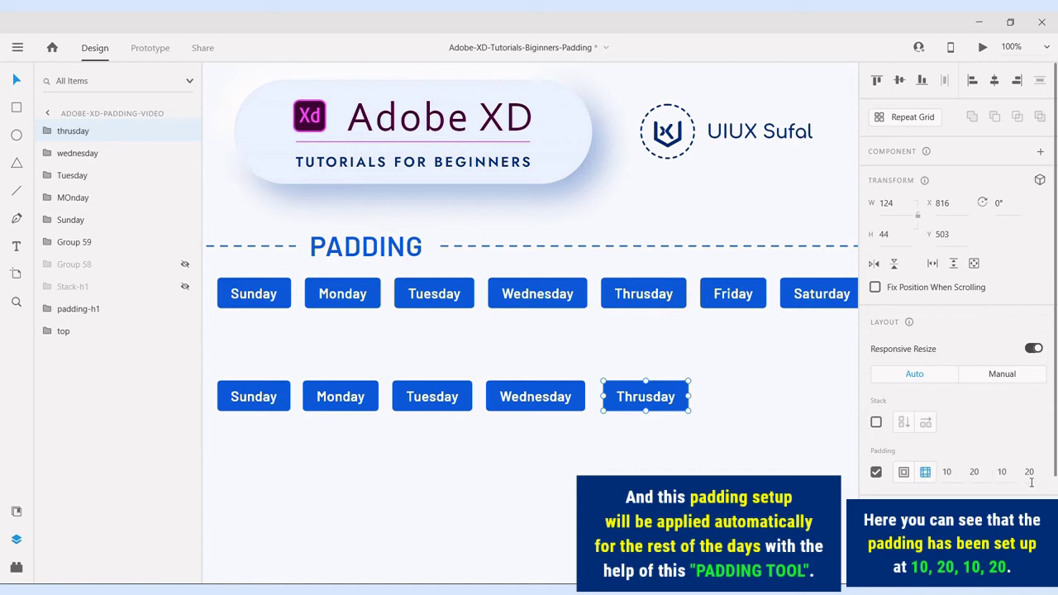
# Step: Duplicate the Thrusday button, place the copy at the end of the lower row and change its label to Friday
pyautogui.hotkey('ctrl', 'd')
pyautogui.moveTo(657, 409); pyautogui.dragTo(750, 417)
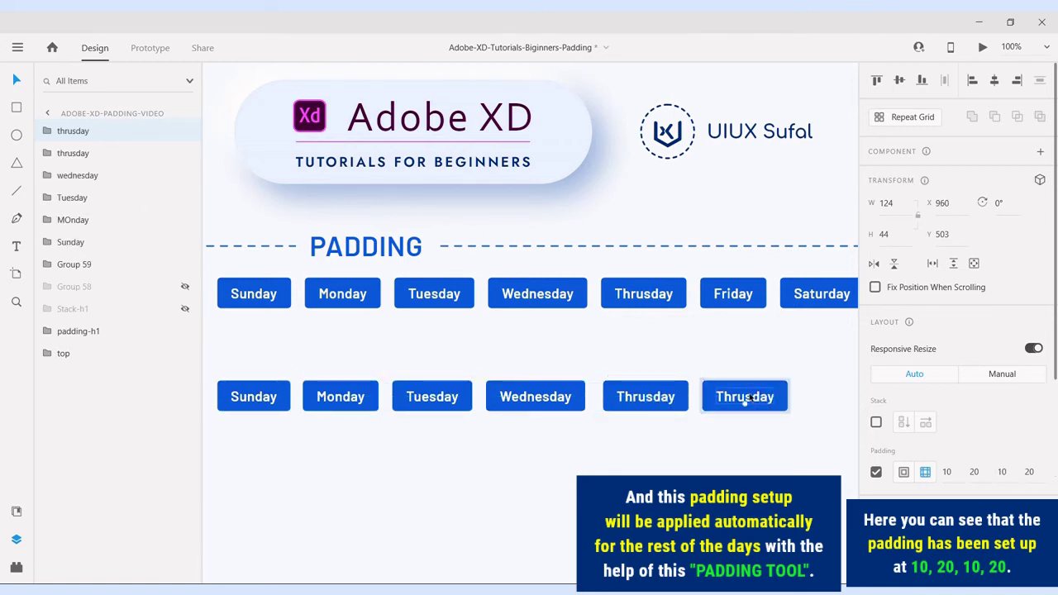
pyautogui.doubleClick(752, 398)
pyautogui.write('Friday')
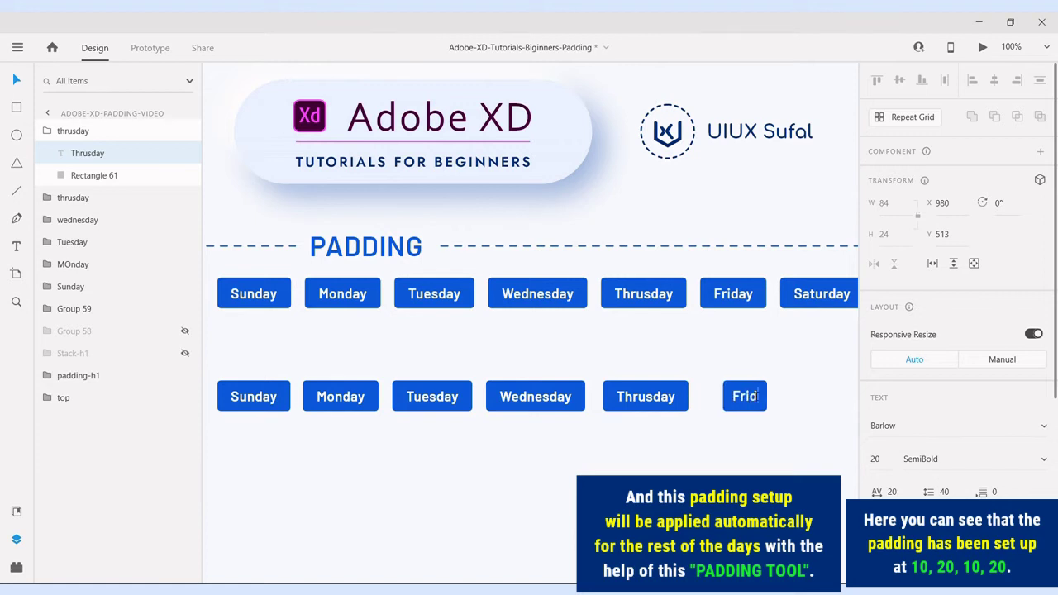
pyautogui.click(762, 433)
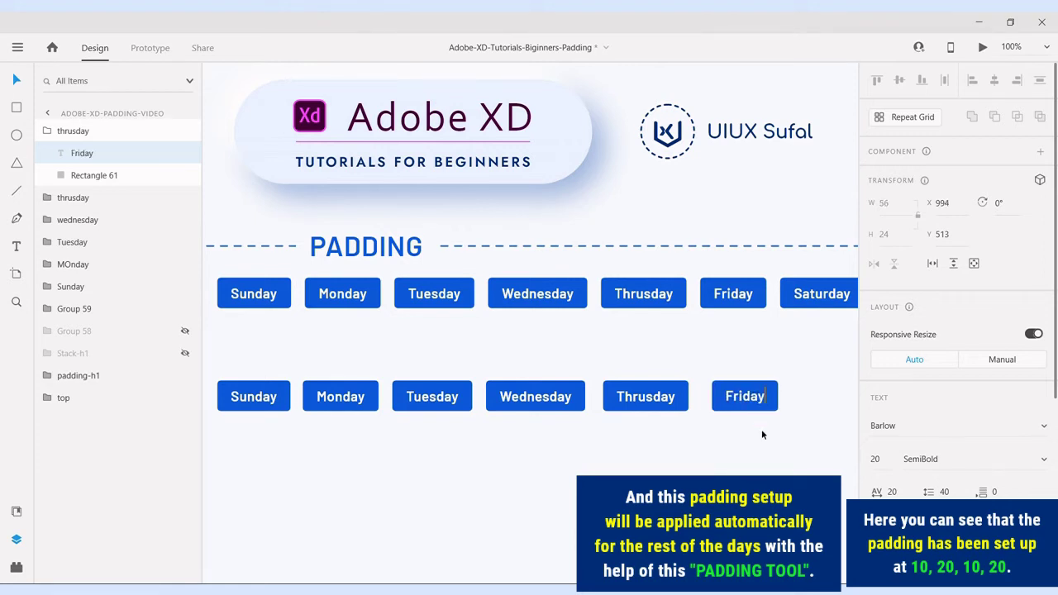
# Step: Rename the newest button's group as Friday and collapse it in the layer list
pyautogui.doubleClick(76, 132)
pyautogui.write('Fr')
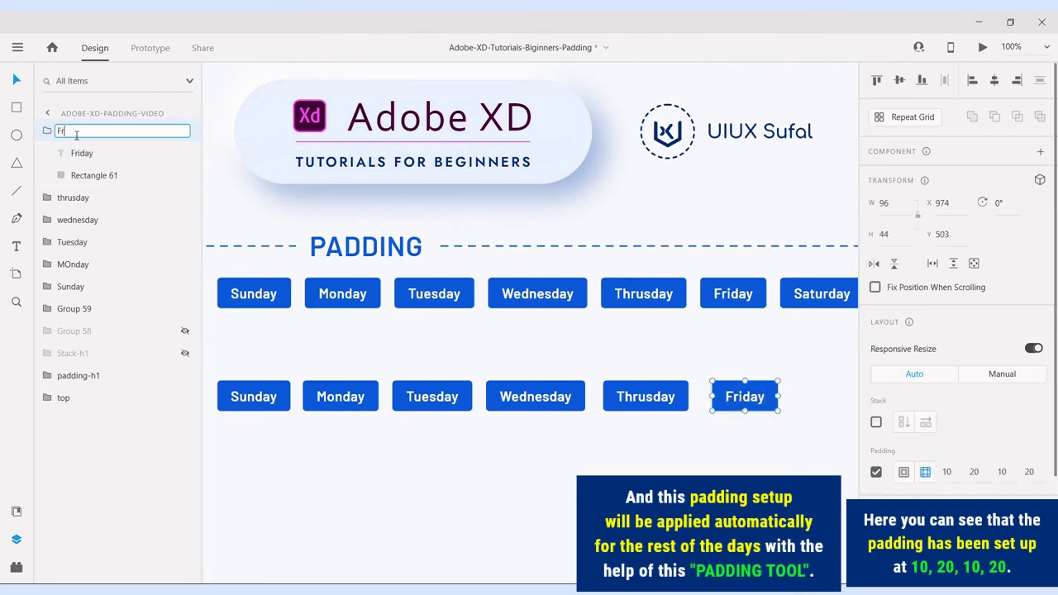
pyautogui.write('iday')
pyautogui.press('Return')
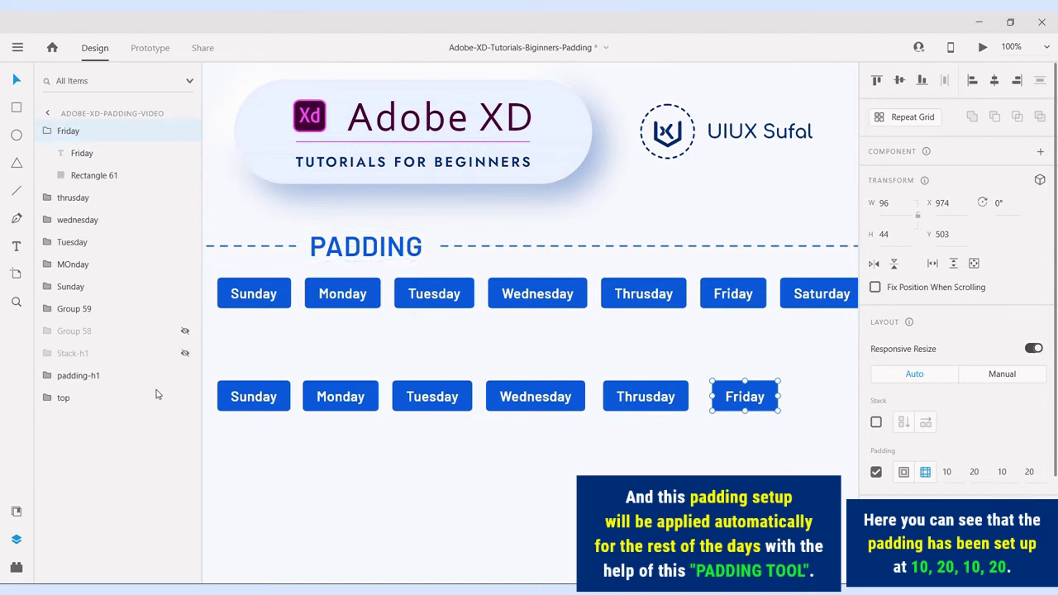
pyautogui.click(47, 134)
# Step: Adjust the horizontal positions of the lower row's buttons from Monday to Friday for even spacing
pyautogui.moveTo(743, 398); pyautogui.dragTo(739, 398)
pyautogui.click(345, 398)
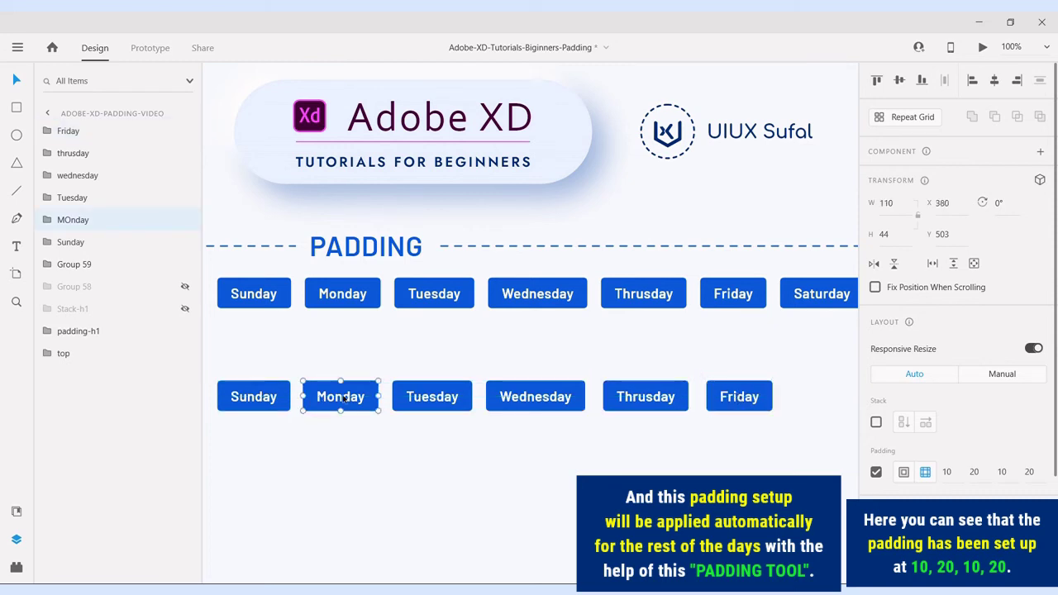
pyautogui.moveTo(325, 404); pyautogui.dragTo(343, 410)
pyautogui.click(435, 402)
pyautogui.moveTo(436, 403); pyautogui.dragTo(439, 404)
pyautogui.moveTo(521, 397); pyautogui.dragTo(637, 400)
pyautogui.click(636, 398)
pyautogui.click(751, 397)
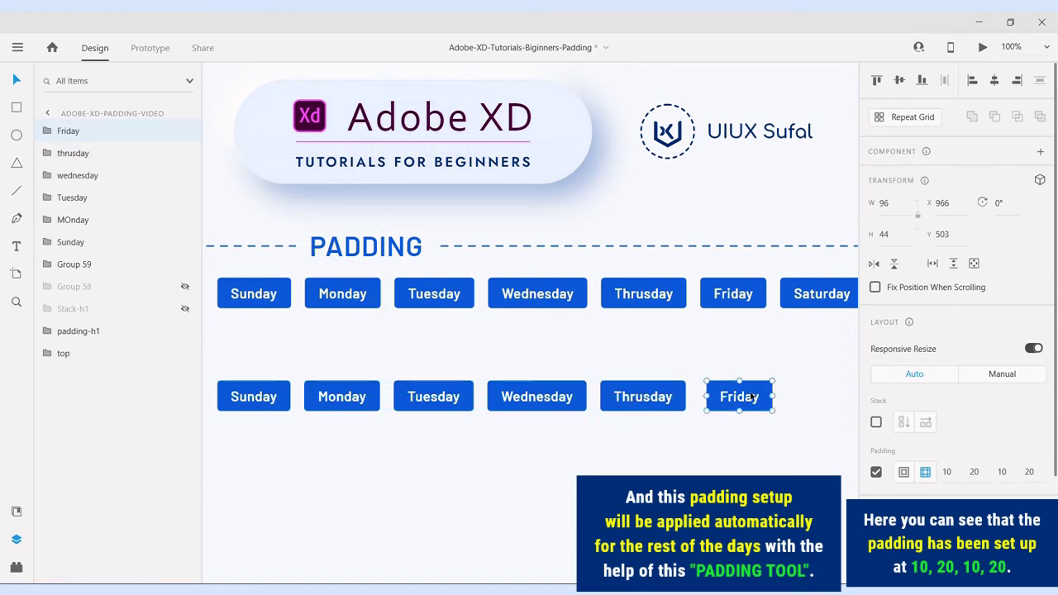
pyautogui.moveTo(751, 397); pyautogui.dragTo(752, 397)
# Step: Duplicate the Friday button, move the copy to the end of the lower row and change its label to Saturday
pyautogui.hotkey('ctrl', 'd')
pyautogui.hotkey('shift', 'Right')
pyautogui.hotkey('shift', 'Right')
pyautogui.hotkey('shift', 'Right')
pyautogui.hotkey('shift', 'Right')
pyautogui.moveTo(752, 398); pyautogui.dragTo(813, 398)
pyautogui.doubleClick(813, 397)
pyautogui.doubleClick(813, 397)
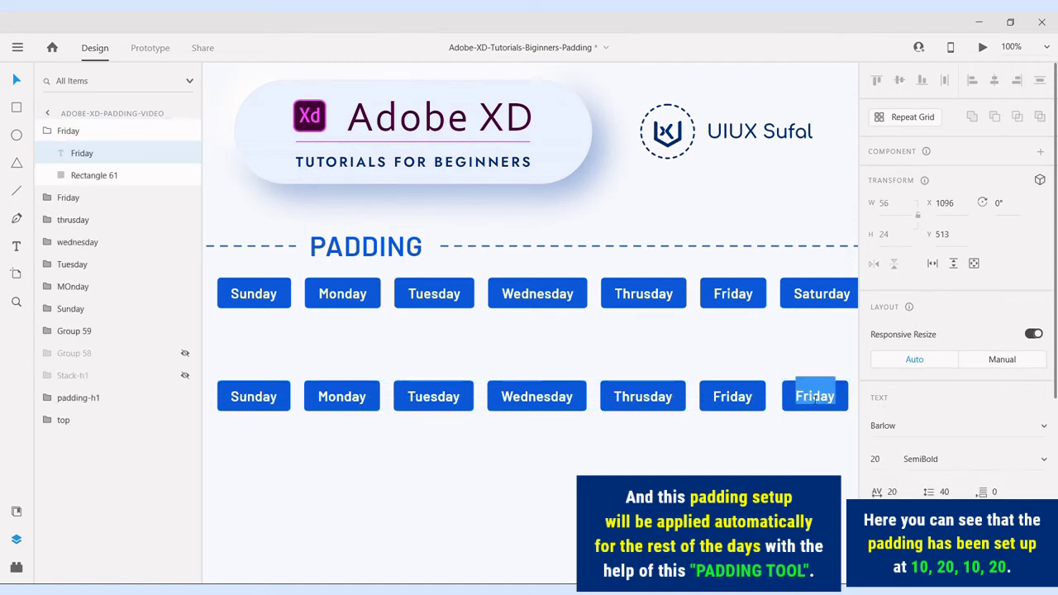
pyautogui.write('Saturday')
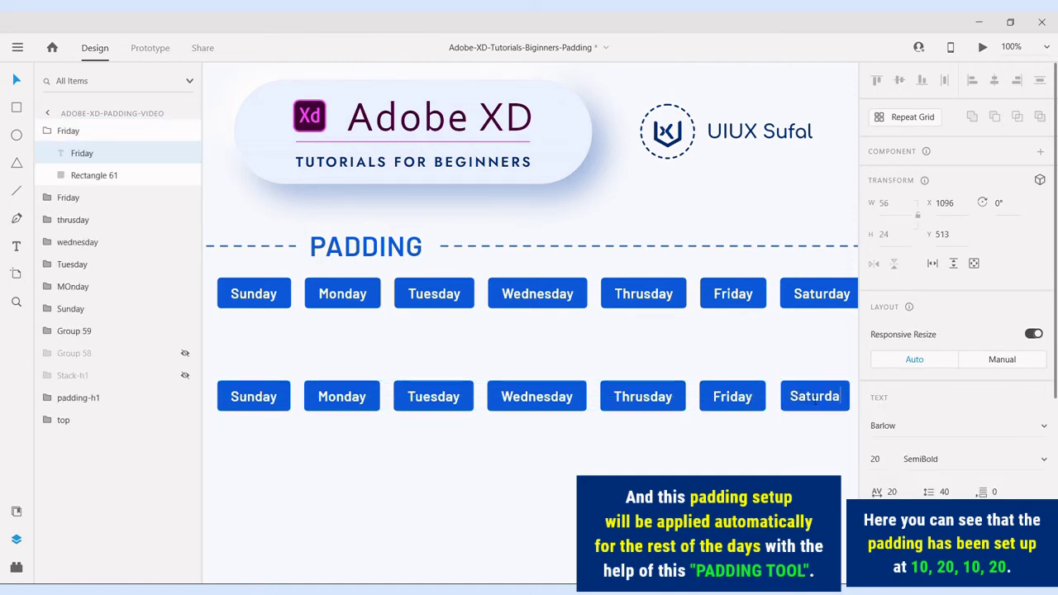
pyautogui.press('Escape')
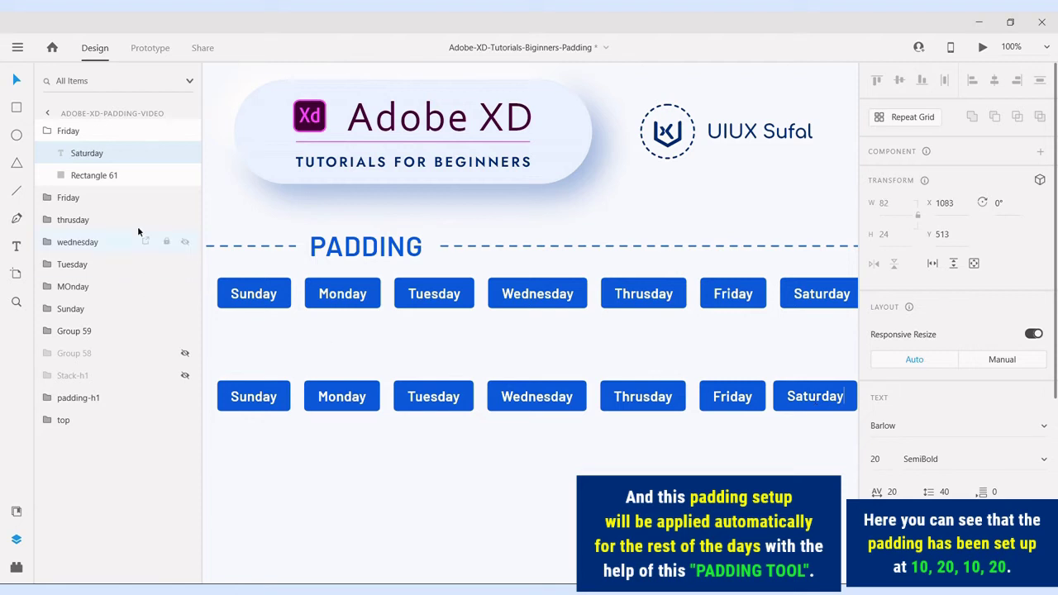
# Step: Rename the last button's group as saturday and collapse it in the layer list
pyautogui.doubleClick(70, 134)
pyautogui.write('satu')
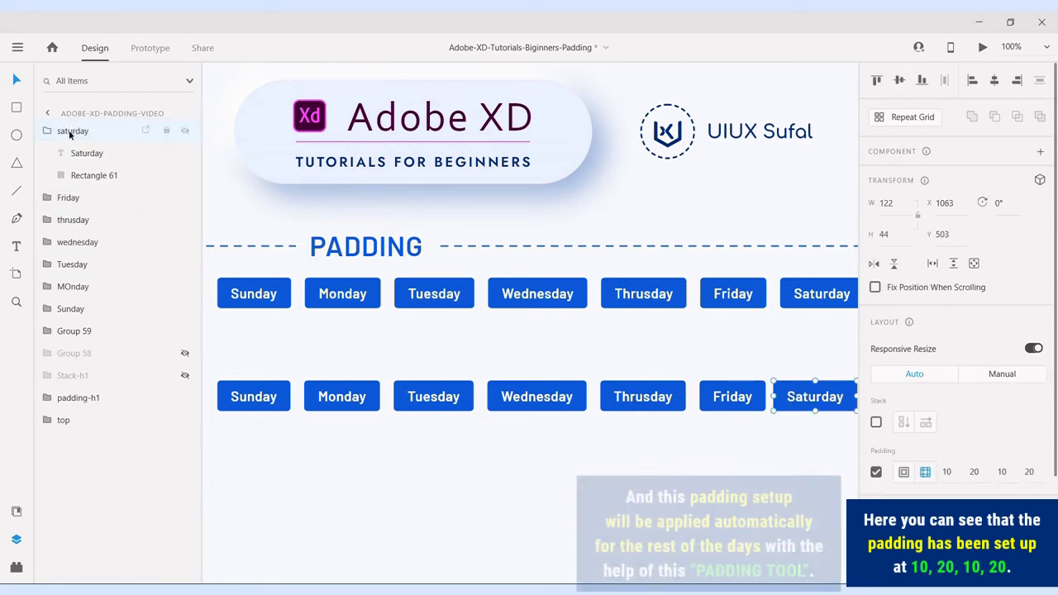
pyautogui.click(47, 131)
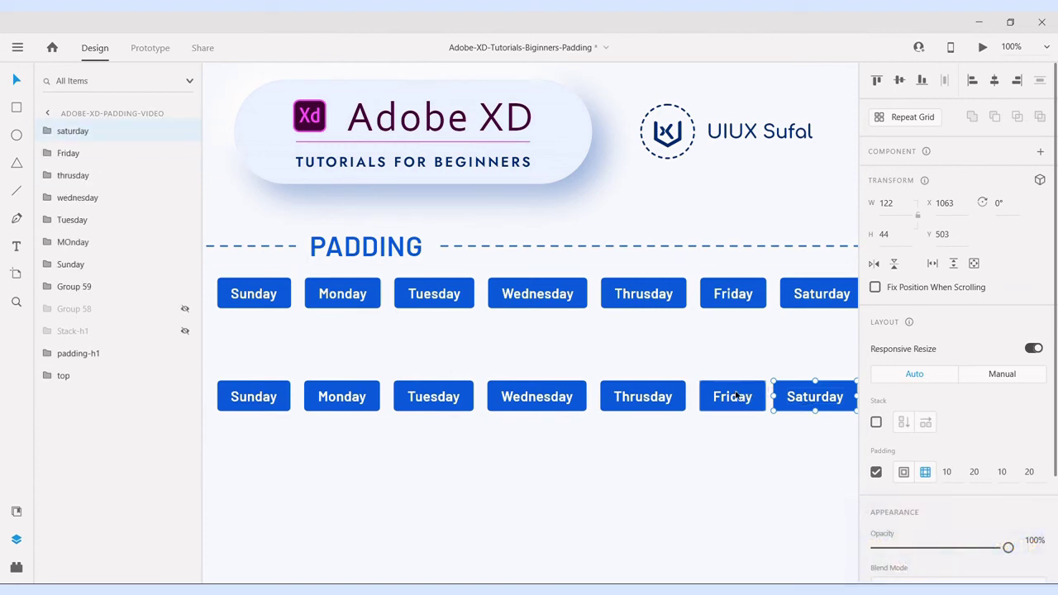
# Step: Nudge the Saturday button away from Friday to match the spacing of the row
pyautogui.press('Right')
pyautogui.press('Right')
pyautogui.press('Right')
pyautogui.press('Right')
pyautogui.press('Right')
pyautogui.press('Right')
pyautogui.press('Right')
pyautogui.press('Right')
pyautogui.press('Right')
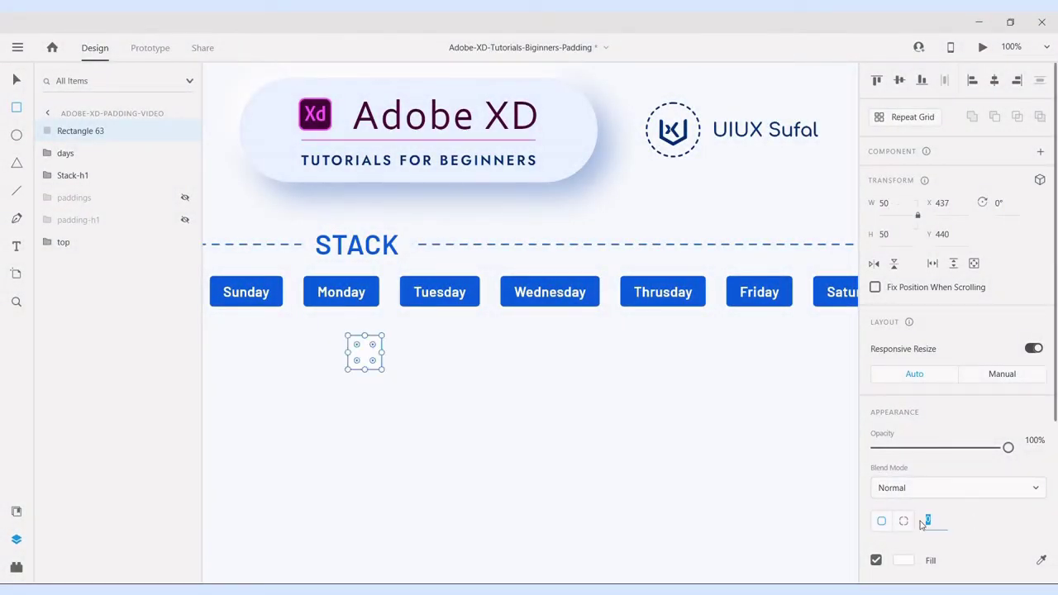
# Step: Style the small square under STACK with a corner radius of 3 and an #EFEFEF fill
pyautogui.scroll(-2, 926, 520)
pyautogui.click(904, 437)
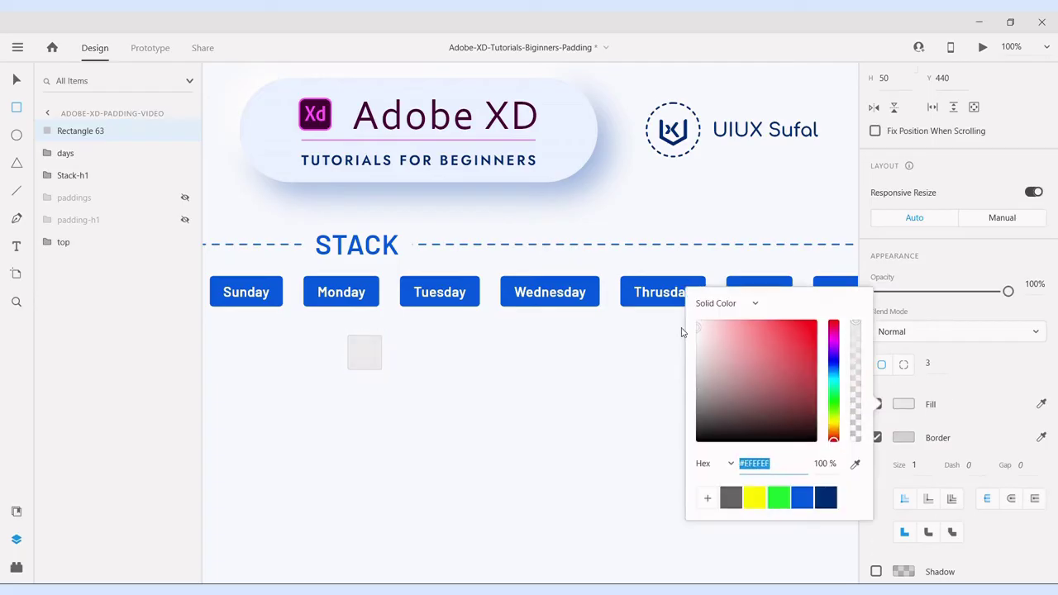
pyautogui.press('Escape')
# Step: Add the text 01 centred on the grey square and group the text with the square
pyautogui.press('t')
pyautogui.click(364, 353)
pyautogui.write('01')
pyautogui.press('Escape')
pyautogui.hotkey('ctrl', 'g')
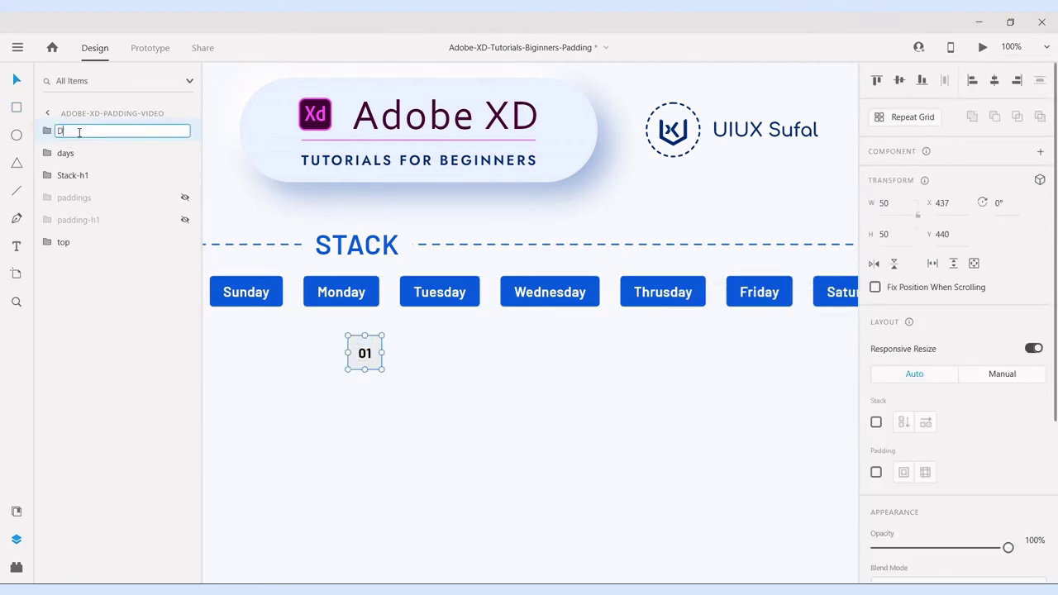
# Step: Name the tile group Dates, convert it to a component and position it below the Monday button
pyautogui.hotkey('ctrl', 'shift', 'l')
pyautogui.click(99, 137)
pyautogui.hotkey('ctrl', 'k')
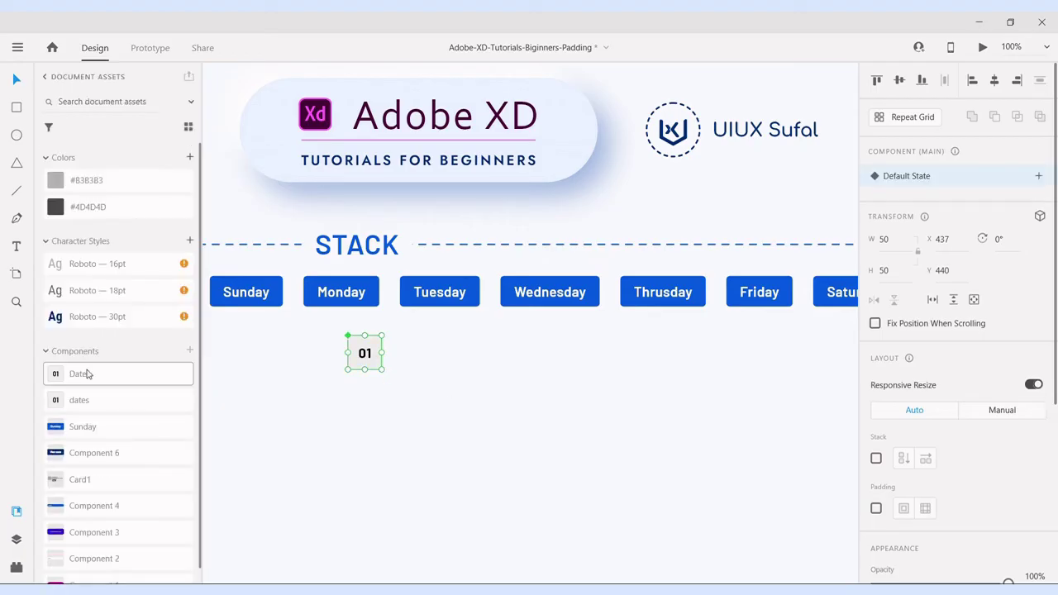
pyautogui.hotkey('ctrl', 'y')
pyautogui.moveTo(368, 359); pyautogui.dragTo(356, 344)
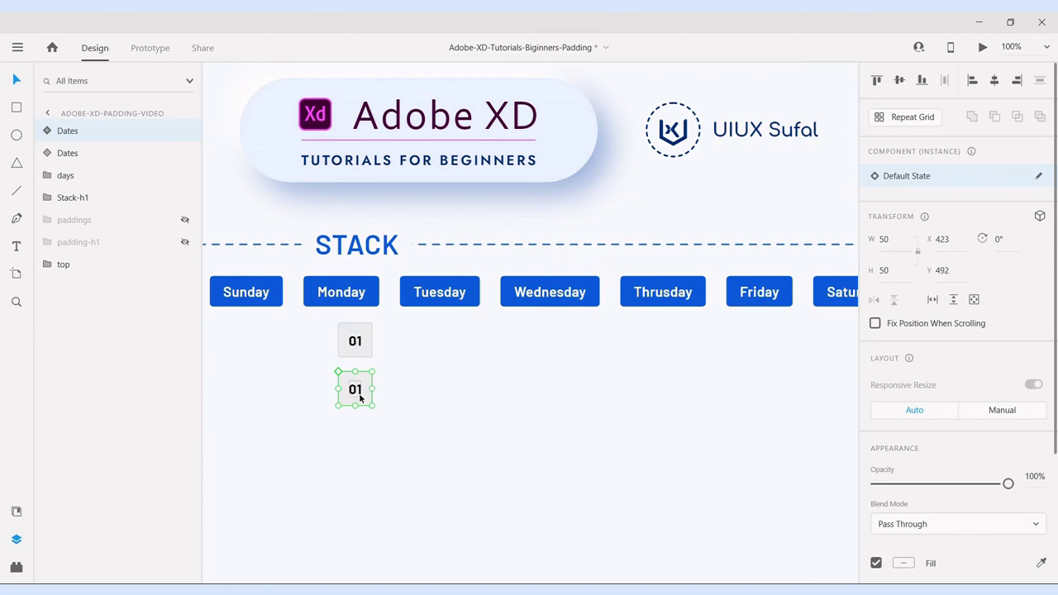
# Step: Label the second date tile 02 and add a copy below it labelled 03
pyautogui.write('02')
pyautogui.hotkey('ctrl', 'd')
pyautogui.doubleClick(354, 430)
pyautogui.write('03')
pyautogui.press('Escape')
# Step: Add two more date tile copies further down the column, labelled 04 and 05
pyautogui.hotkey('ctrl', 'd')
pyautogui.doubleClick(355, 466)
pyautogui.write('04')
pyautogui.press('Escape')
pyautogui.hotkey('ctrl', 'd')
pyautogui.doubleClick(355, 508)
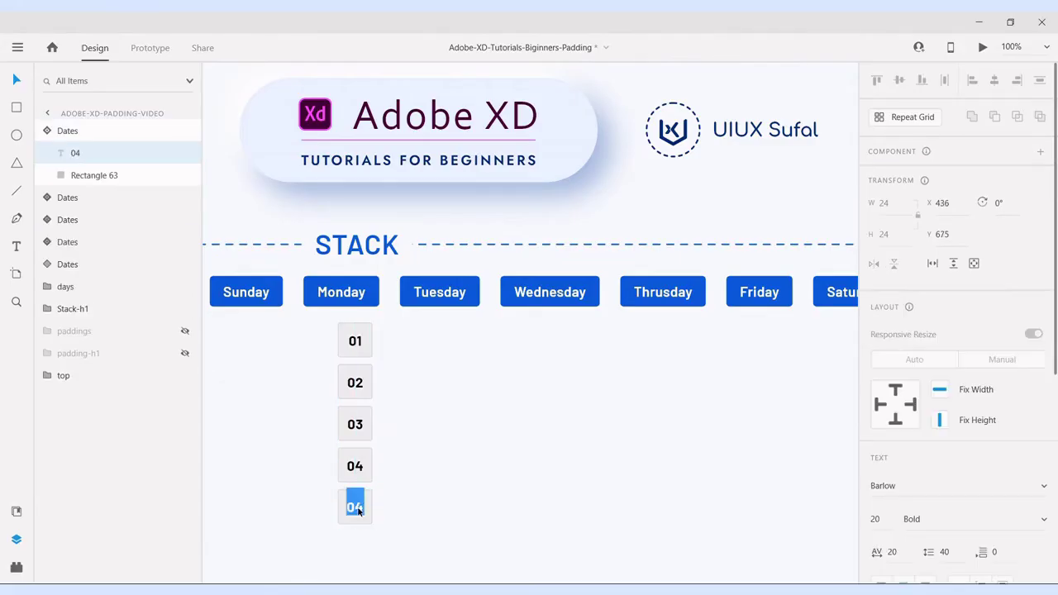
pyautogui.write('05')
pyautogui.press('Escape')
pyautogui.press('Escape')
# Step: Group the five date tiles and name the group All dates
pyautogui.moveTo(339, 474); pyautogui.dragTo(315, 326)
pyautogui.hotkey('ctrl', 'g')
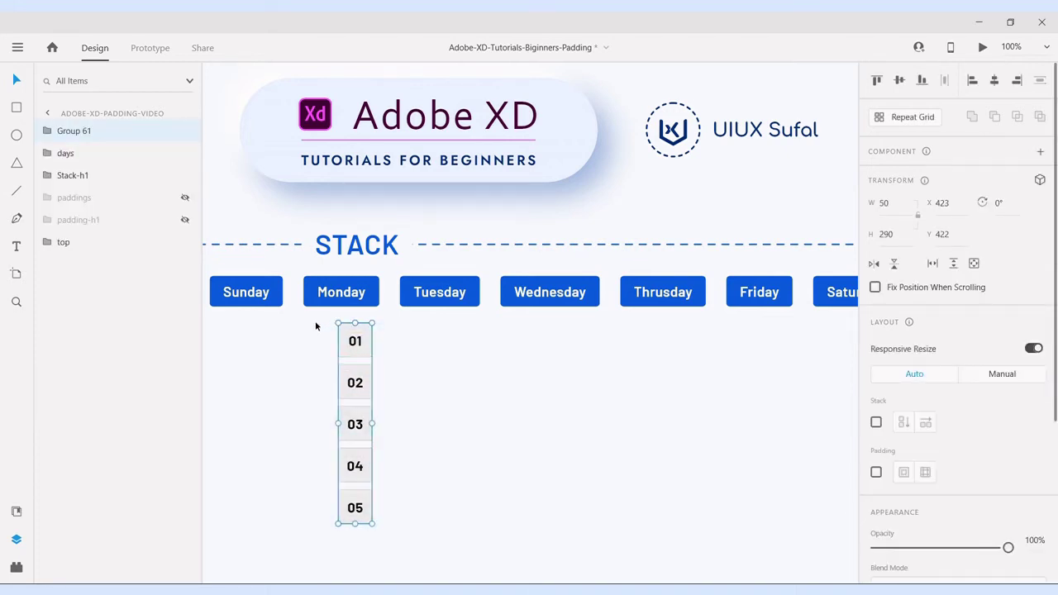
pyautogui.doubleClick(77, 133)
pyautogui.write('All')
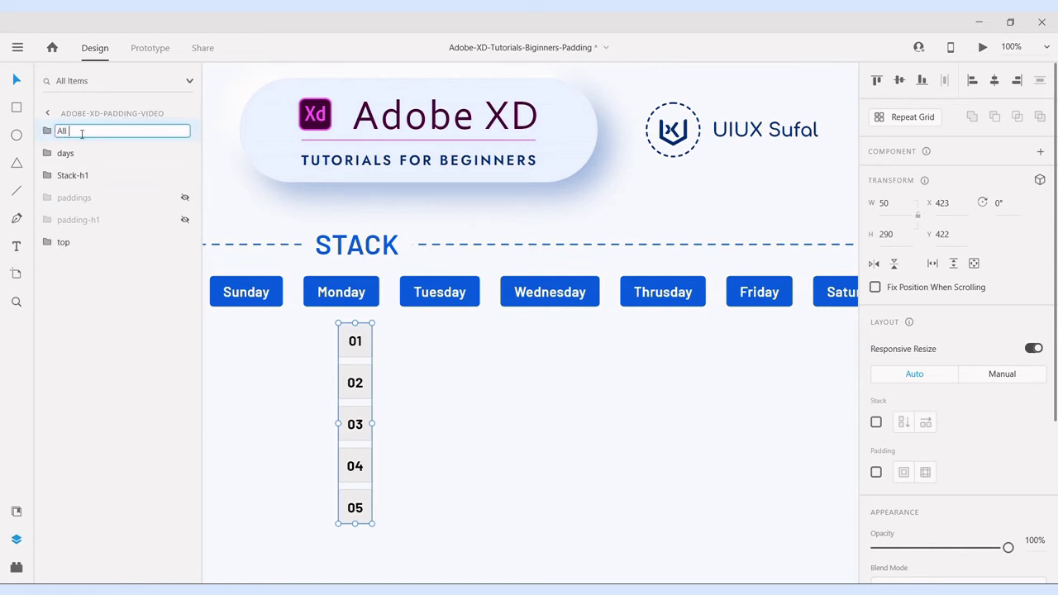
pyautogui.write(' dates')
pyautogui.press('Return')
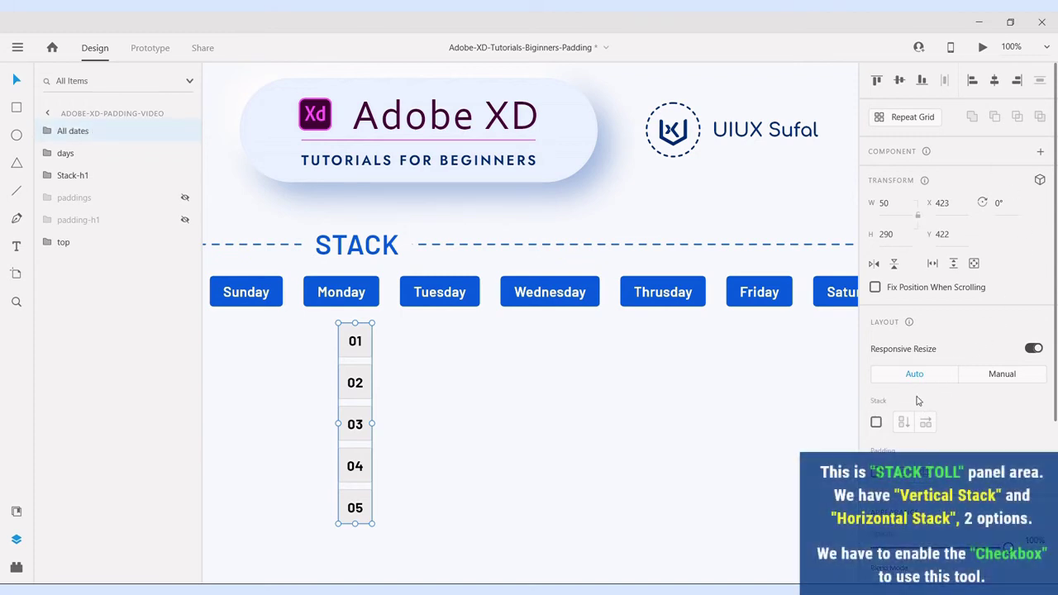
# Step: Enable a vertical stack on the All dates group and set its gap to 20
pyautogui.click(876, 422)
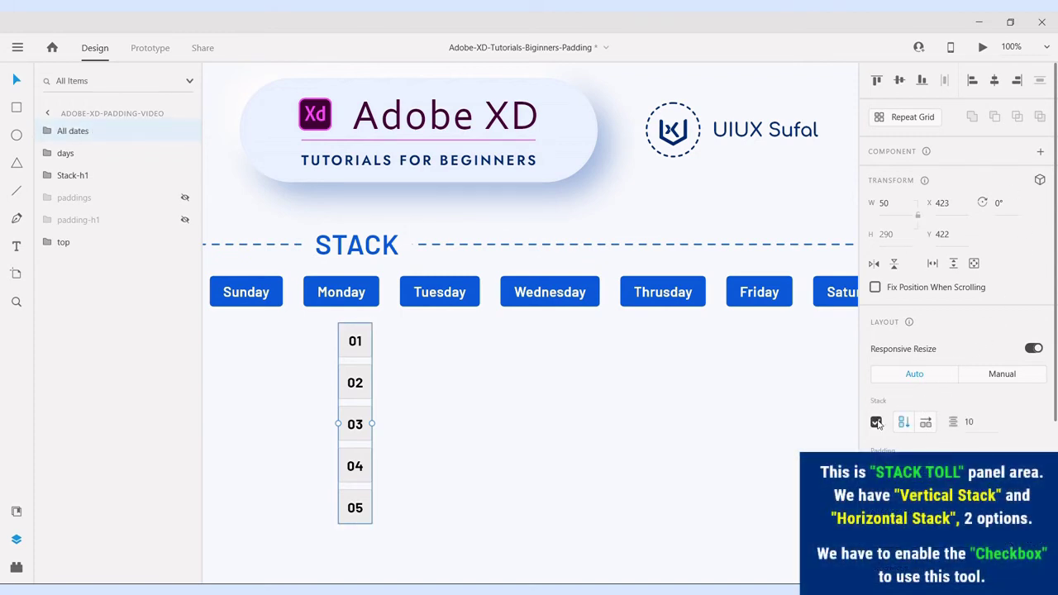
pyautogui.click(984, 426)
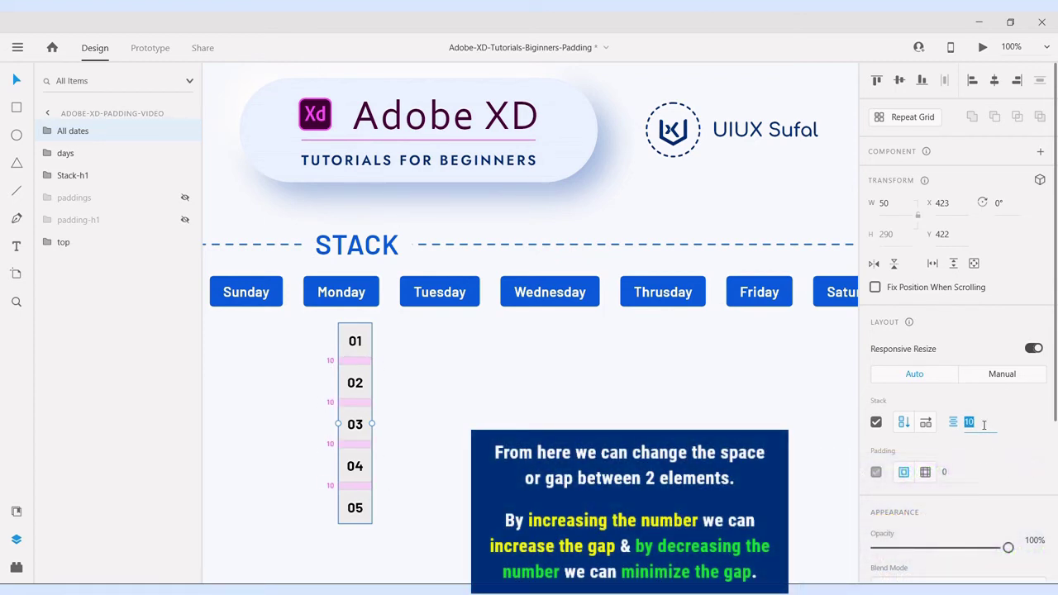
pyautogui.press('Return')
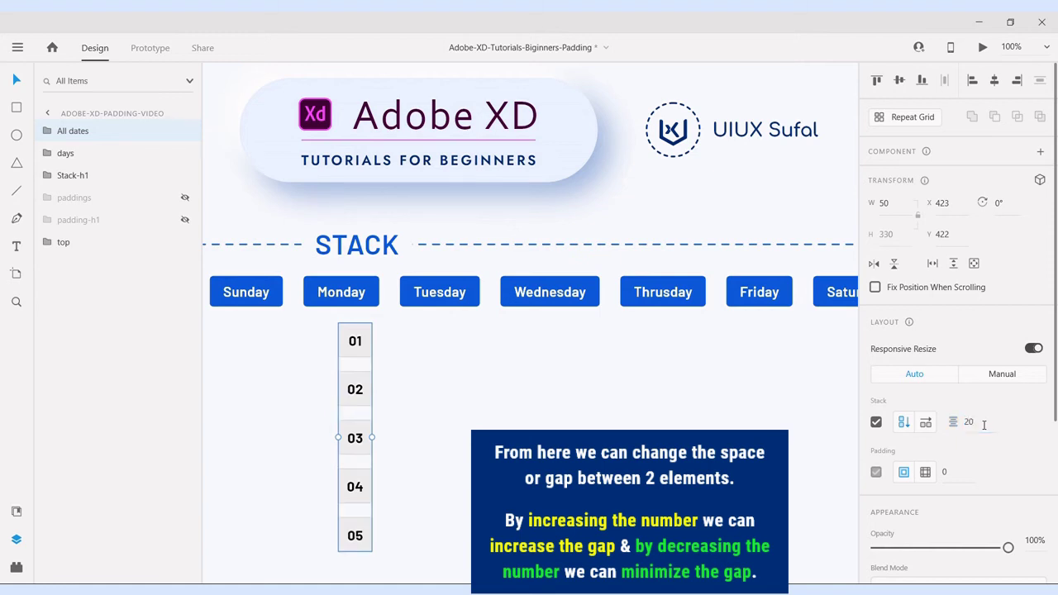
# Step: Set the vertical gap of the All dates stack to 10
pyautogui.click(977, 425)
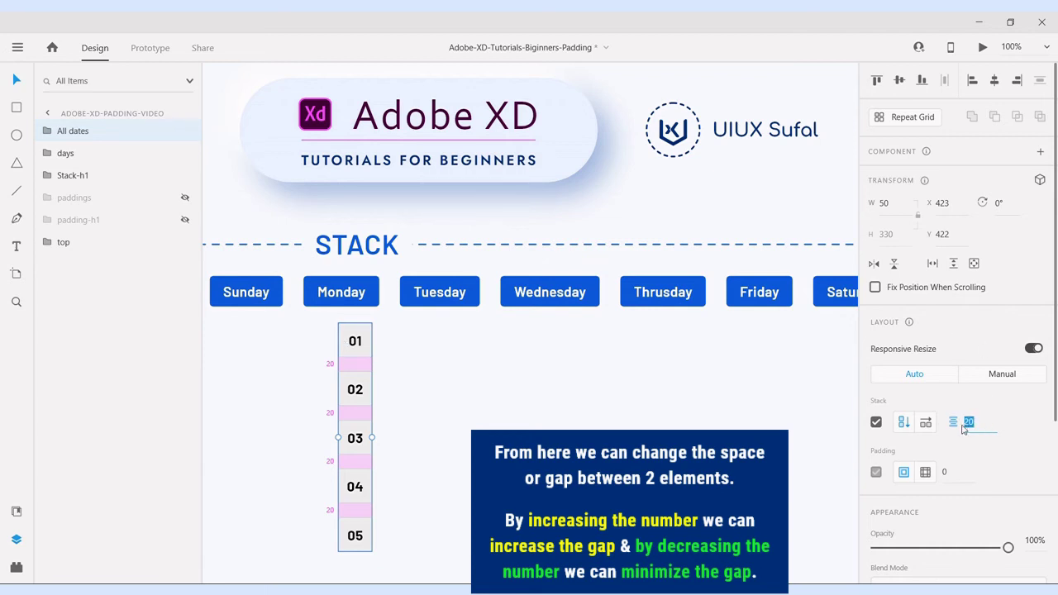
pyautogui.press('Return')
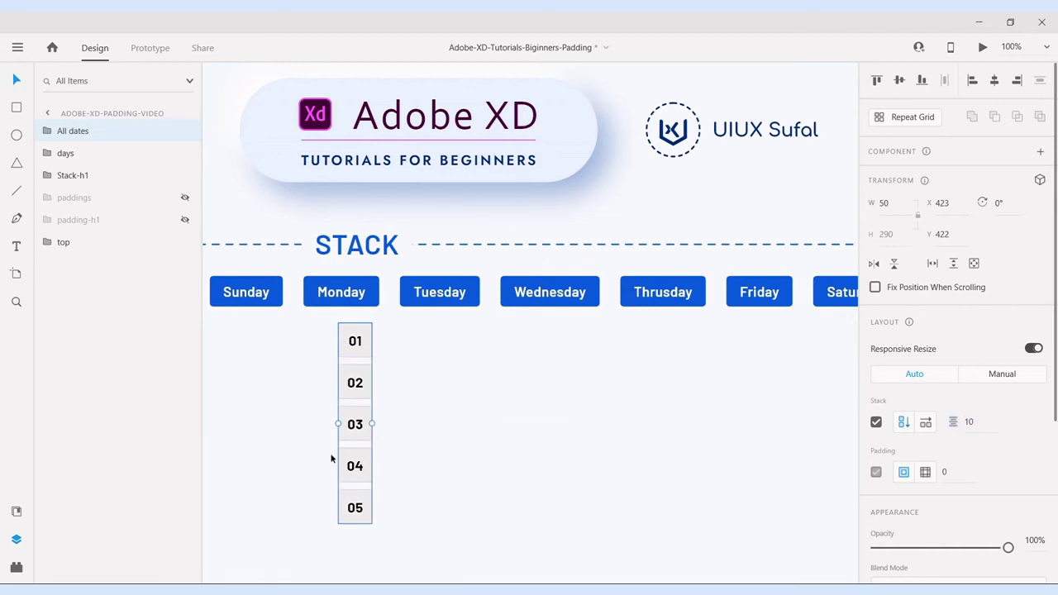
# Step: Duplicate the 05 date tile inside the All dates group and label the copy 06
pyautogui.click(48, 131)
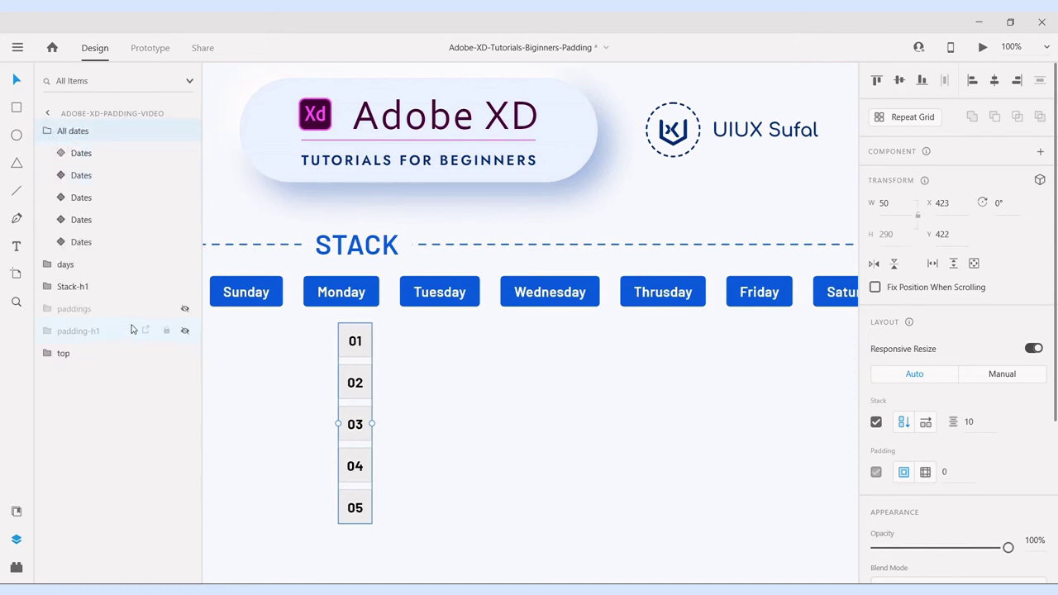
pyautogui.click(81, 241)
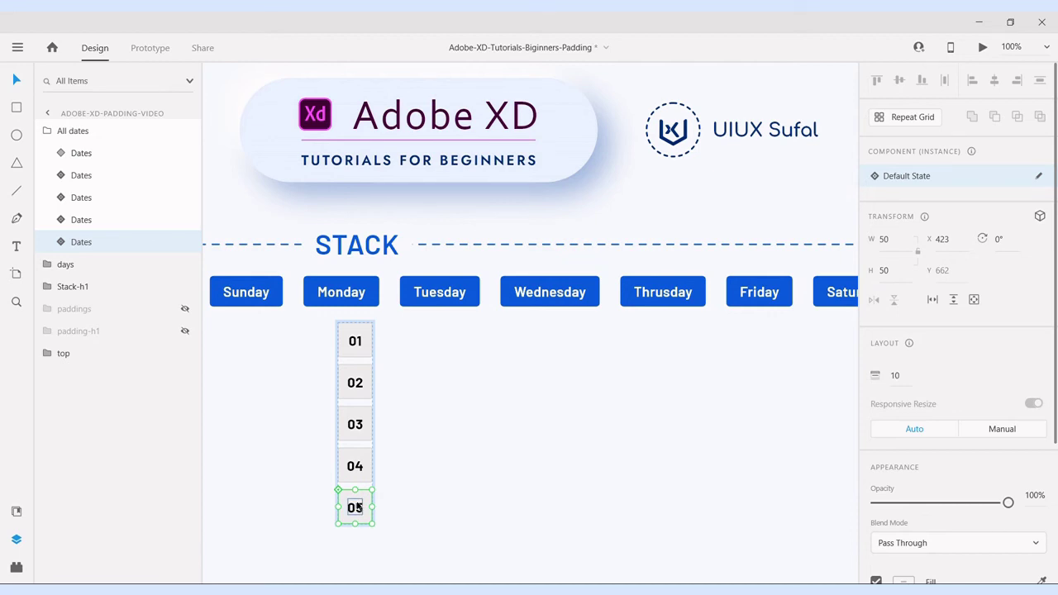
pyautogui.hotkey('ctrl', 'd')
pyautogui.doubleClick(357, 550)
pyautogui.doubleClick(356, 552)
pyautogui.write('06')
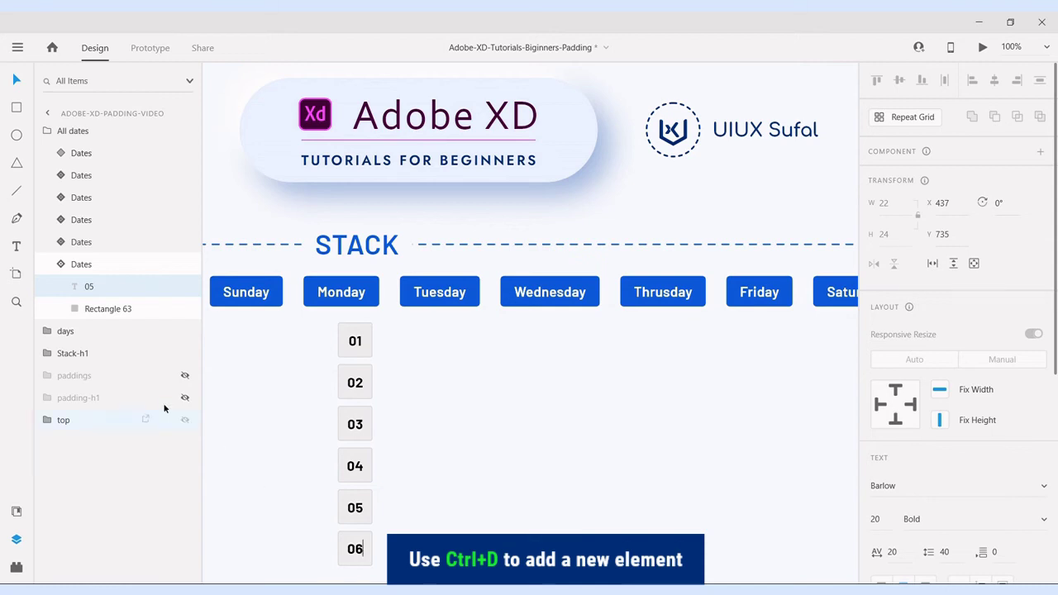
# Step: Duplicate the 06 date tile within the stack and label the copy 07
pyautogui.click(97, 264)
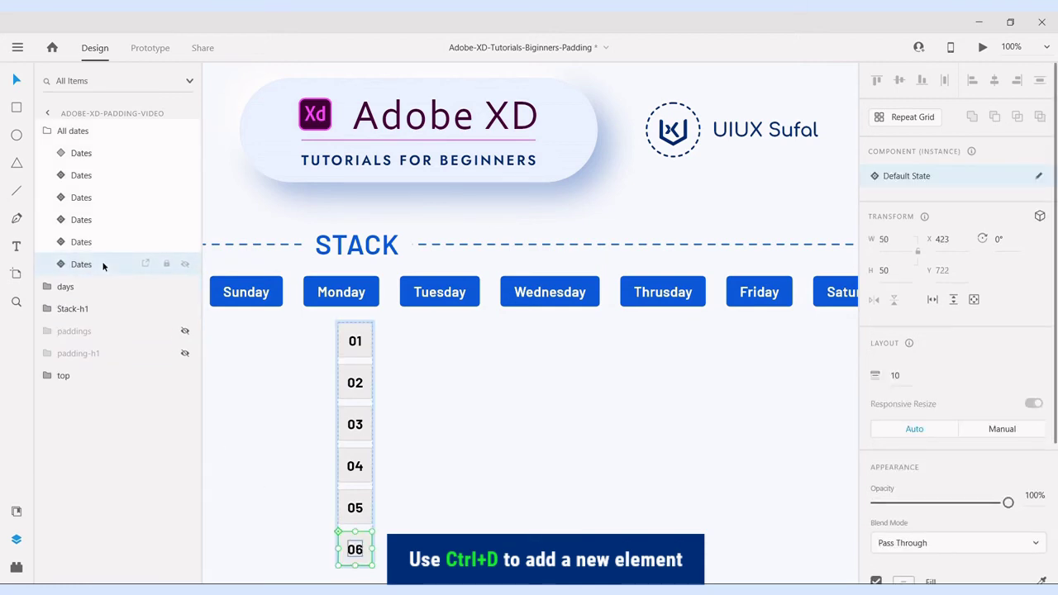
pyautogui.hotkey('ctrl', 'd')
pyautogui.scroll(-1, 355, 328)
pyautogui.scroll(-2, 355, 327)
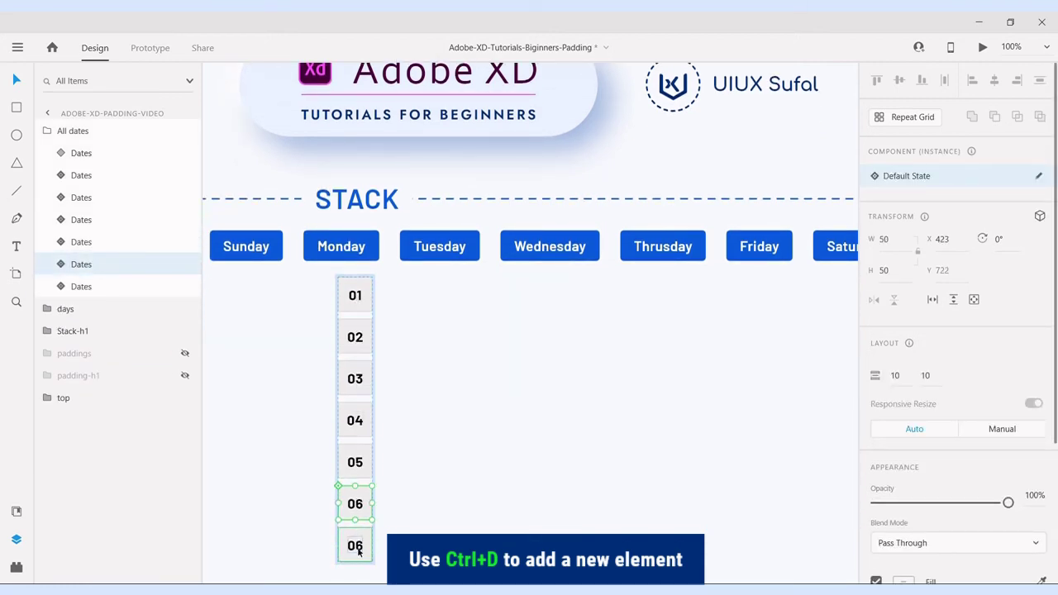
pyautogui.doubleClick(355, 546)
pyautogui.doubleClick(356, 546)
pyautogui.write('07')
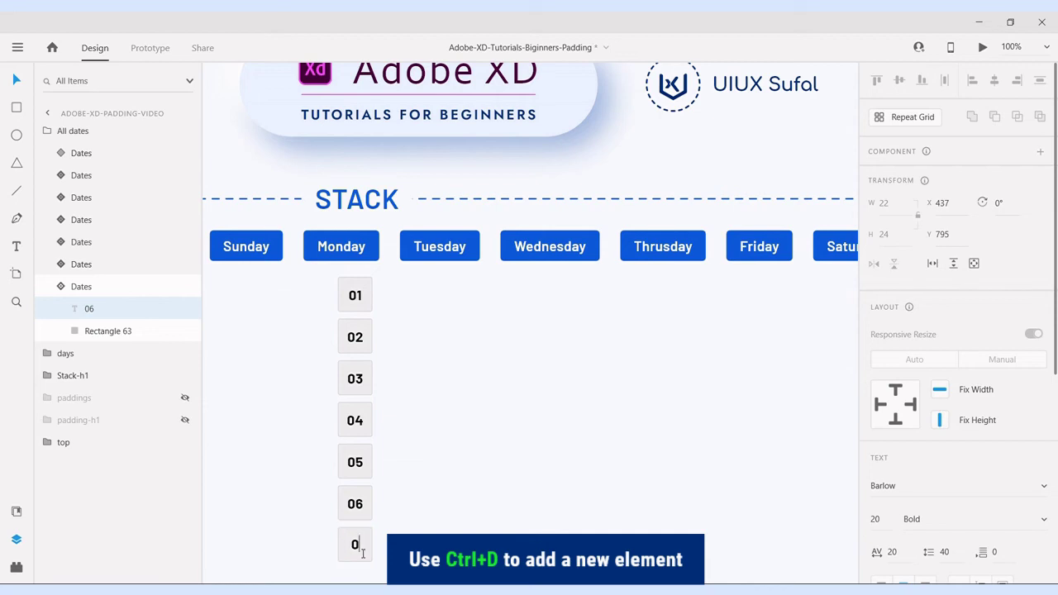
pyautogui.press('Escape')
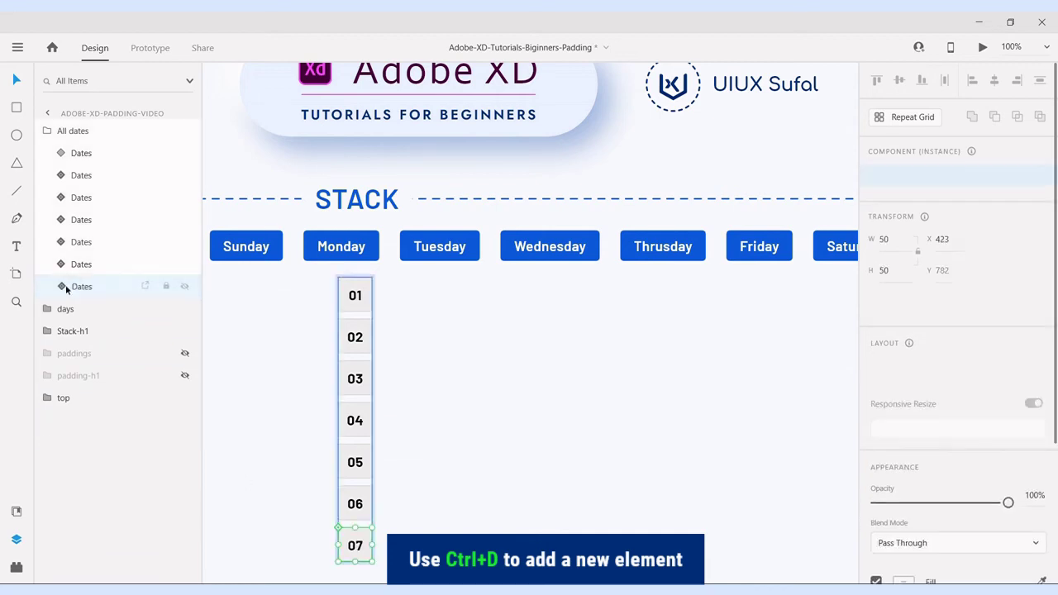
# Step: Duplicate the 07 date tile within the stack and label the copy 08
pyautogui.scroll(-8, 279, 388)
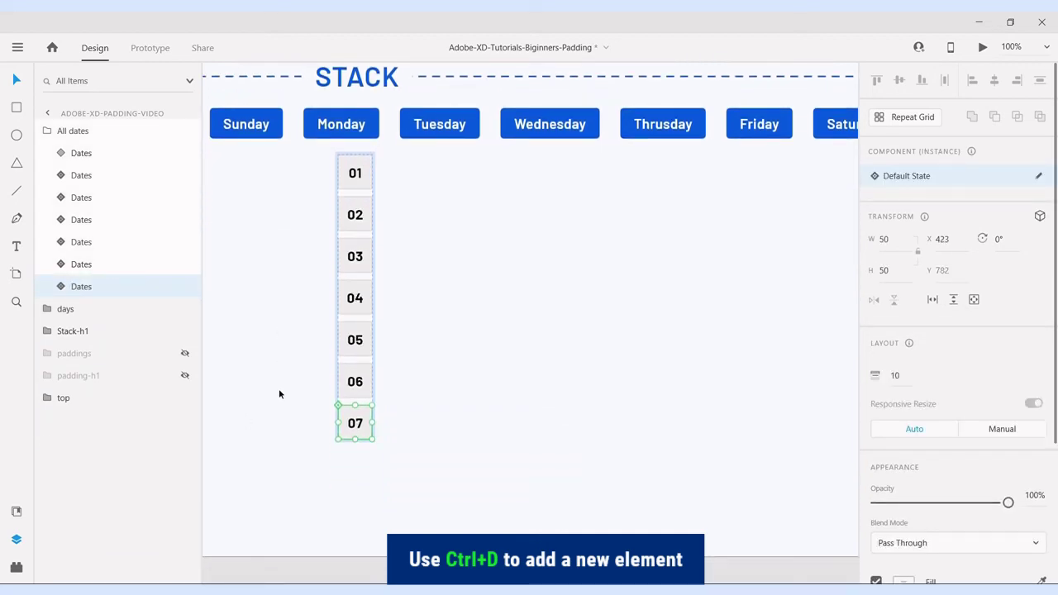
pyautogui.hotkey('ctrl', 'd')
pyautogui.doubleClick(356, 465)
pyautogui.doubleClick(355, 465)
pyautogui.write('08')
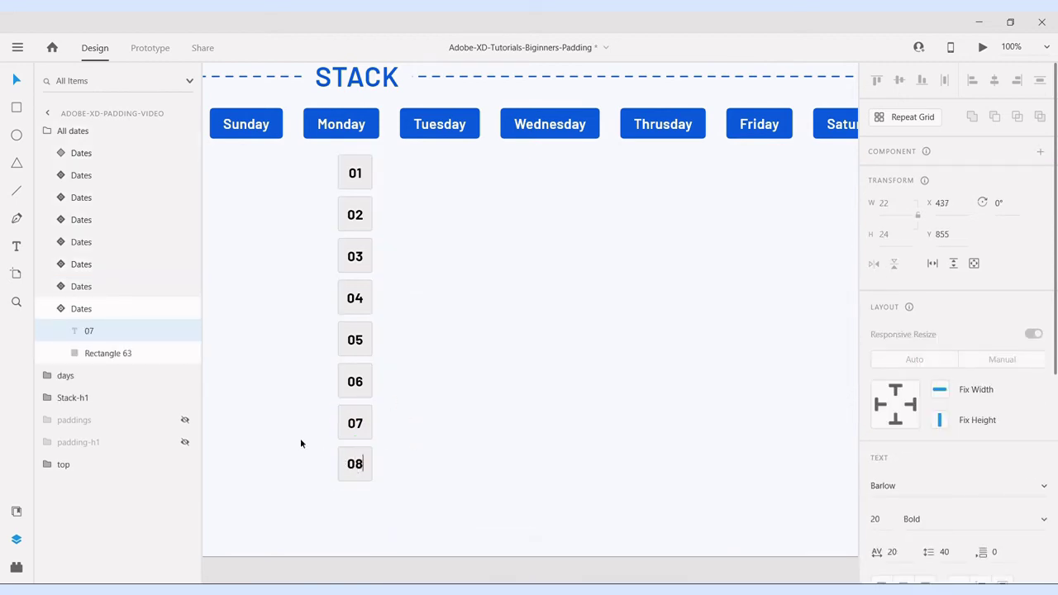
pyautogui.click(62, 308)
pyautogui.scroll(1, 535, 374)
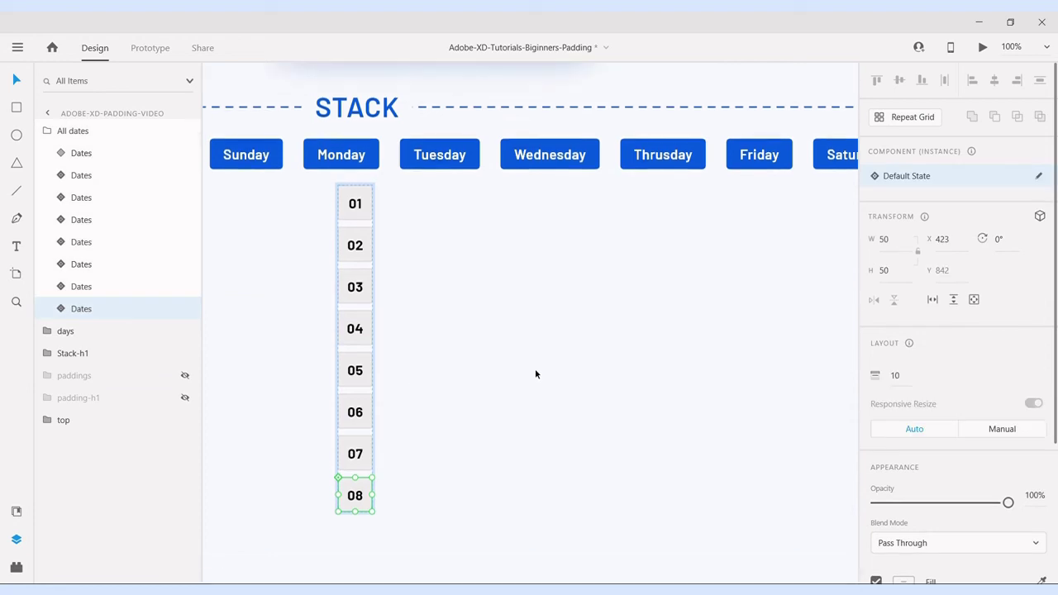
# Step: Set the gap between the eight vertically stacked tiles of the All dates group to 20
pyautogui.click(75, 131)
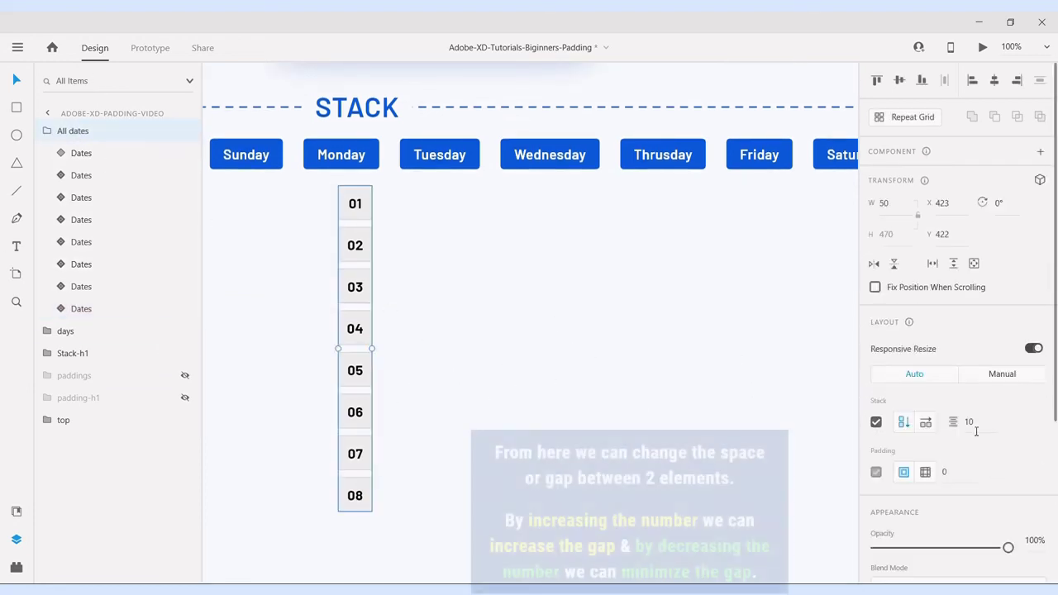
pyautogui.click(969, 422)
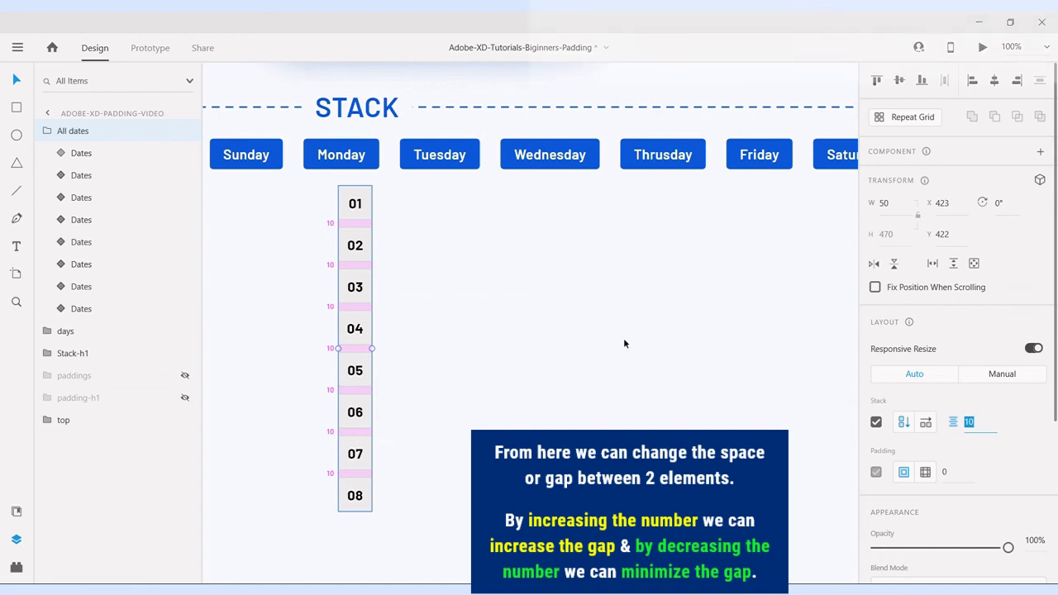
pyautogui.write('20')
pyautogui.press('Return')
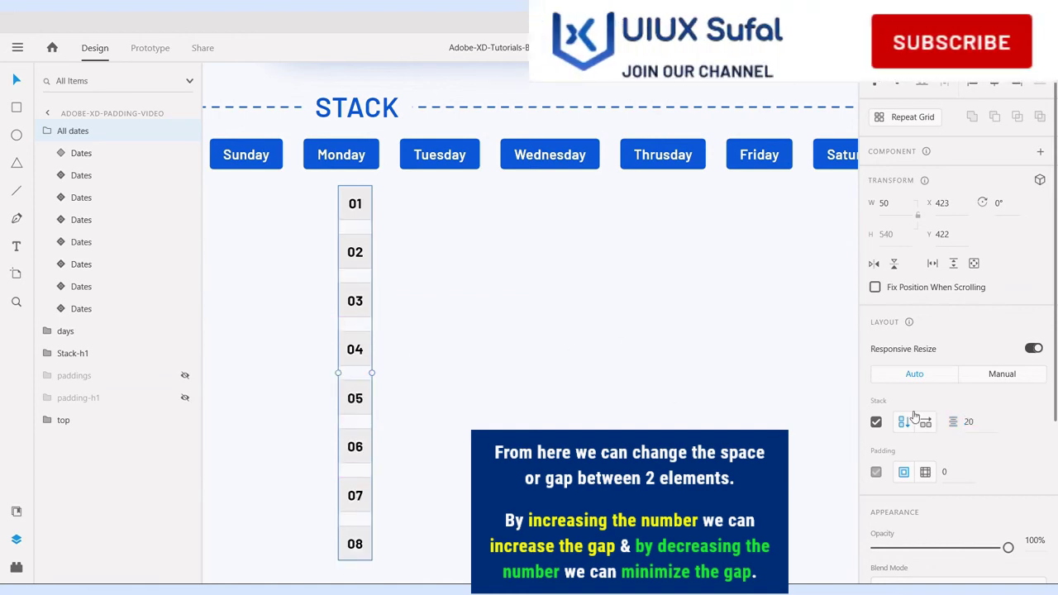
pyautogui.click(969, 422)
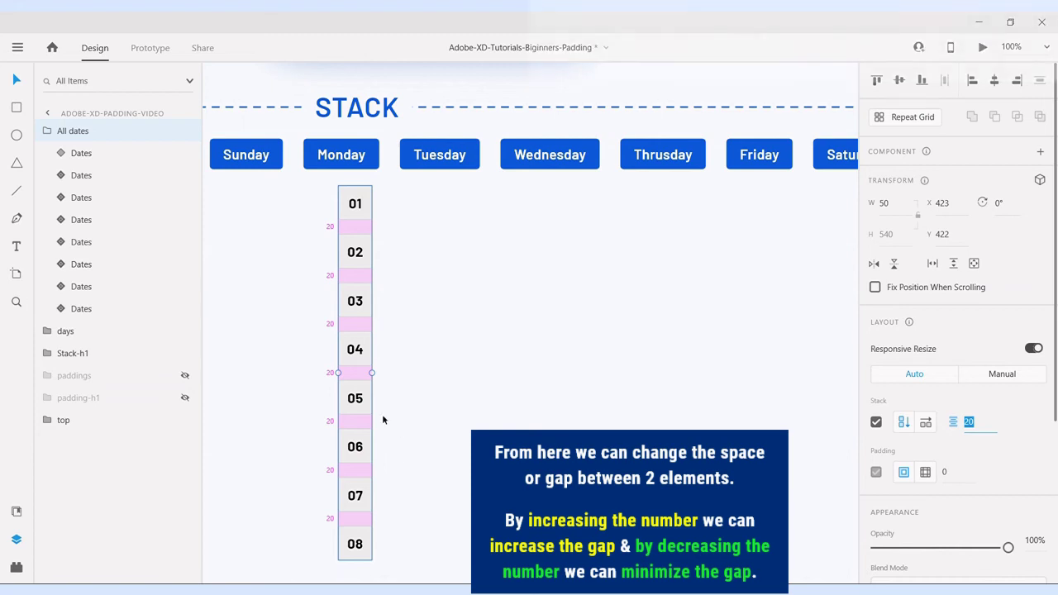
# Step: Switch the All dates group to a horizontal stack and set its gap to 30
pyautogui.click(926, 424)
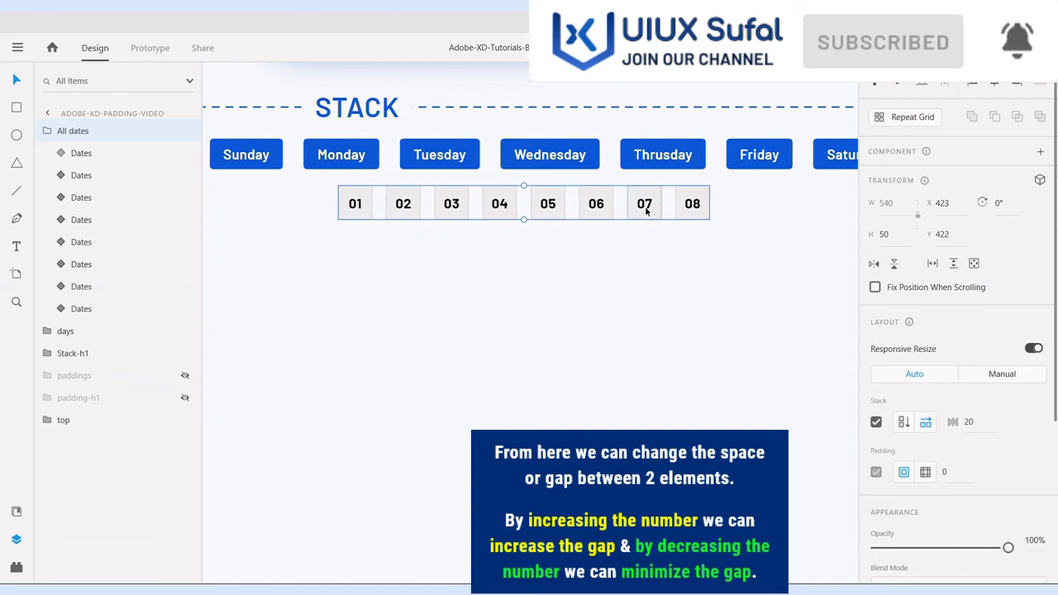
pyautogui.click(972, 423)
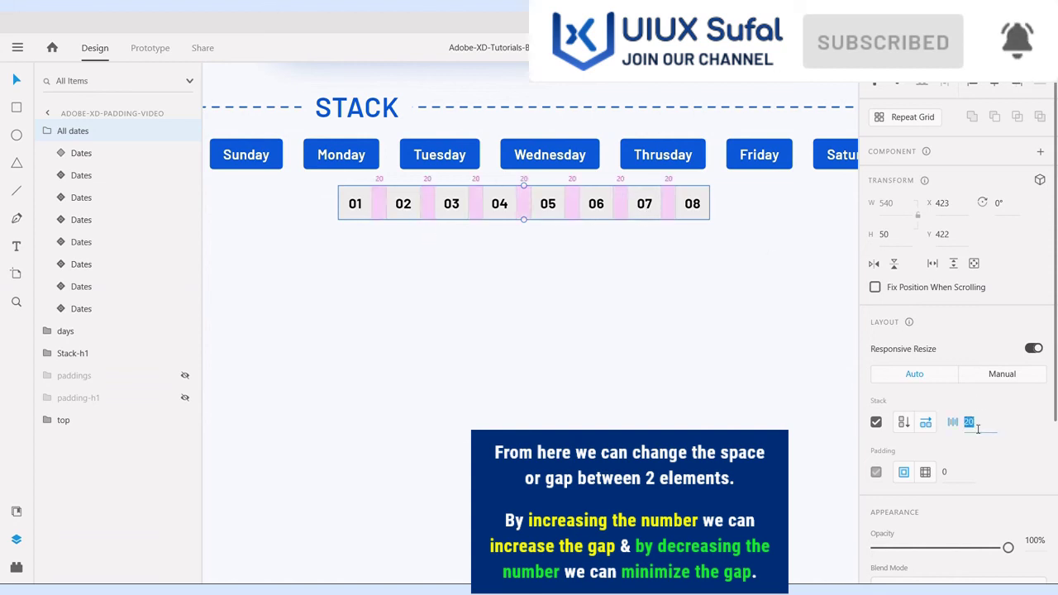
pyautogui.press('Return')
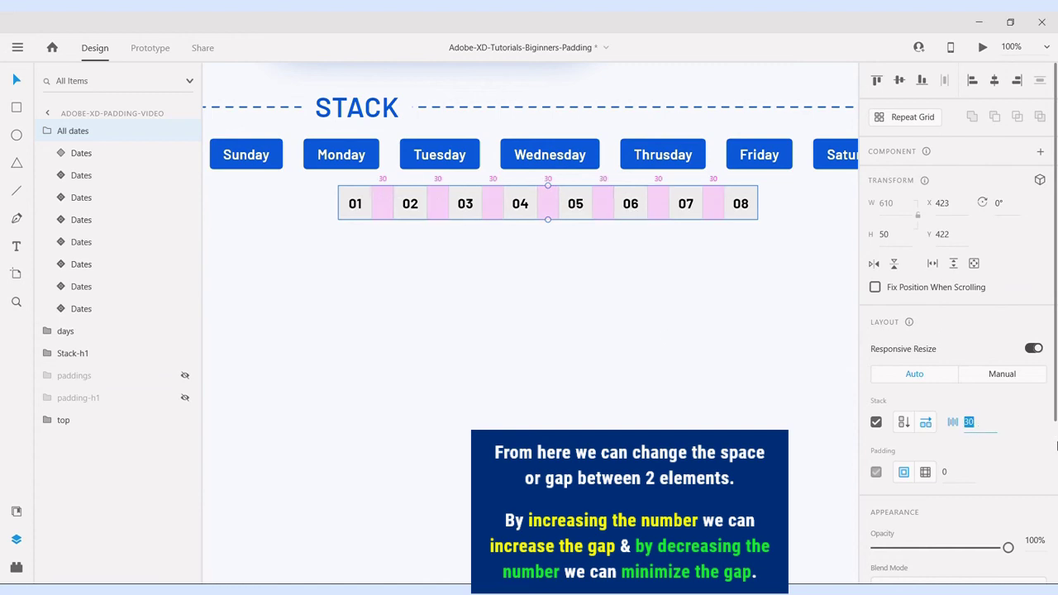
# Step: Reduce the gap of the horizontal All dates stack to 10
pyautogui.write('10')
pyautogui.press('Return')
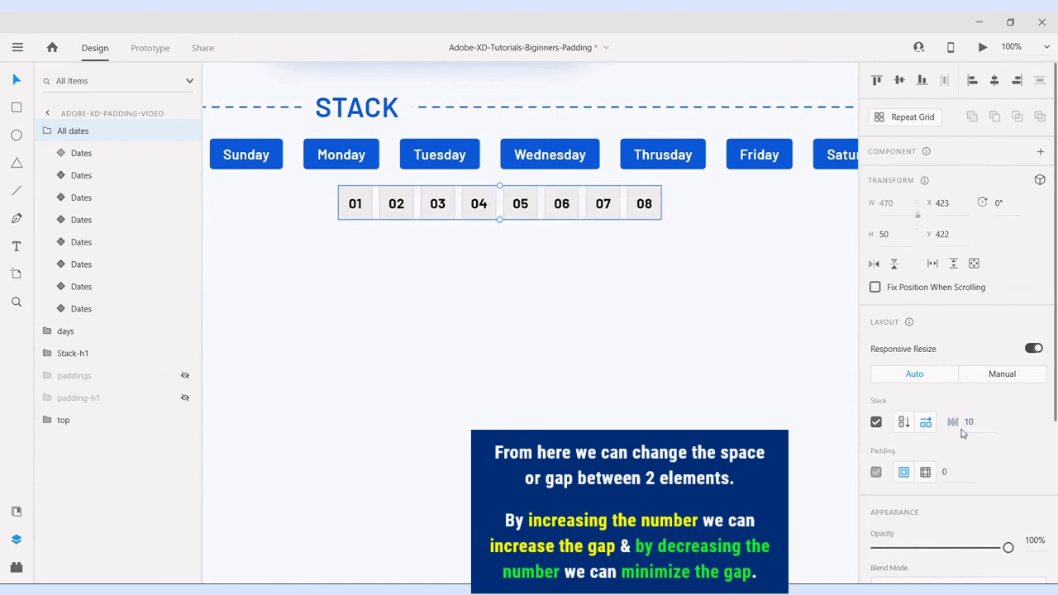
pyautogui.click(980, 423)
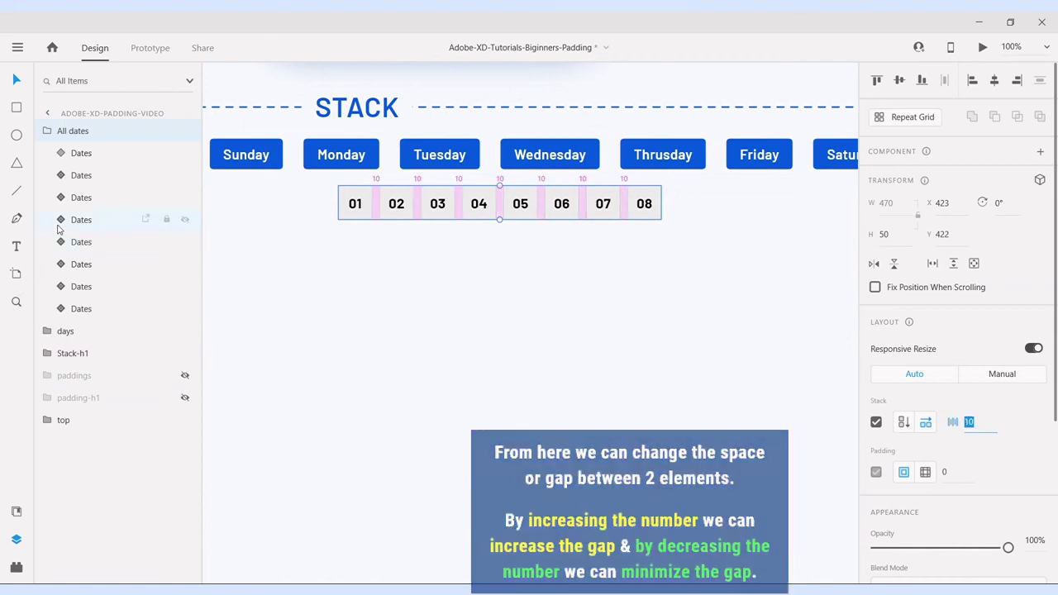
# Step: Add three copies of the 08 date tile to the horizontal stack
pyautogui.click(83, 309)
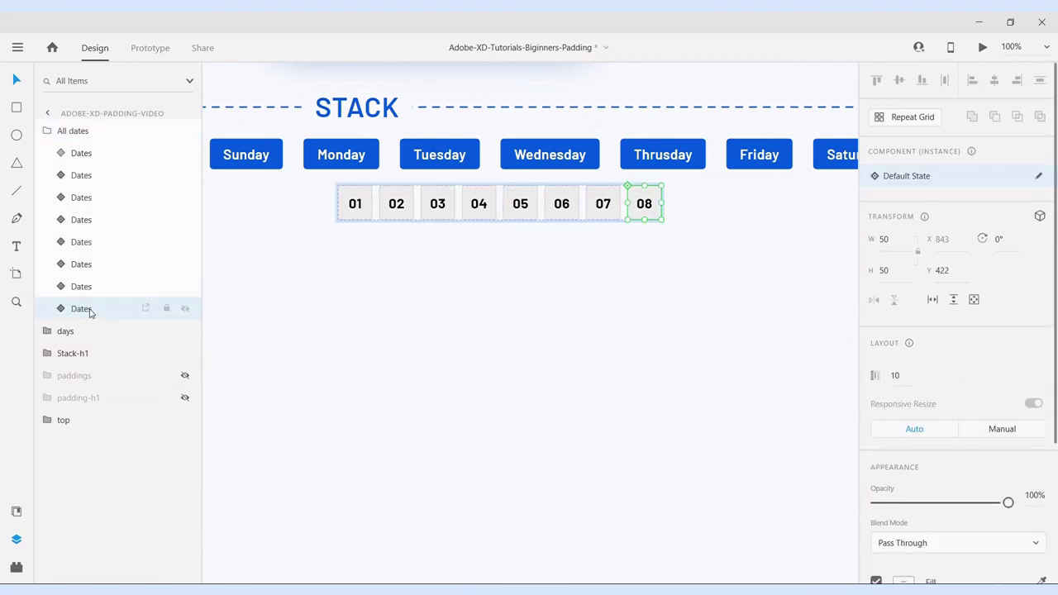
pyautogui.hotkey('ctrl', 'd')
pyautogui.hotkey('ctrl', 'd')
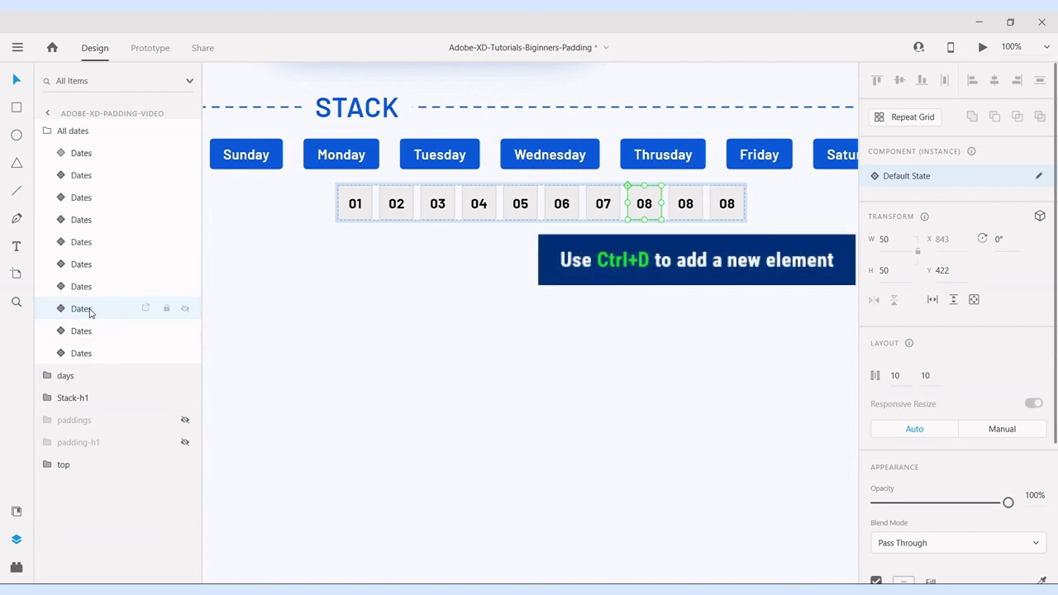
pyautogui.hotkey('ctrl', 'd')
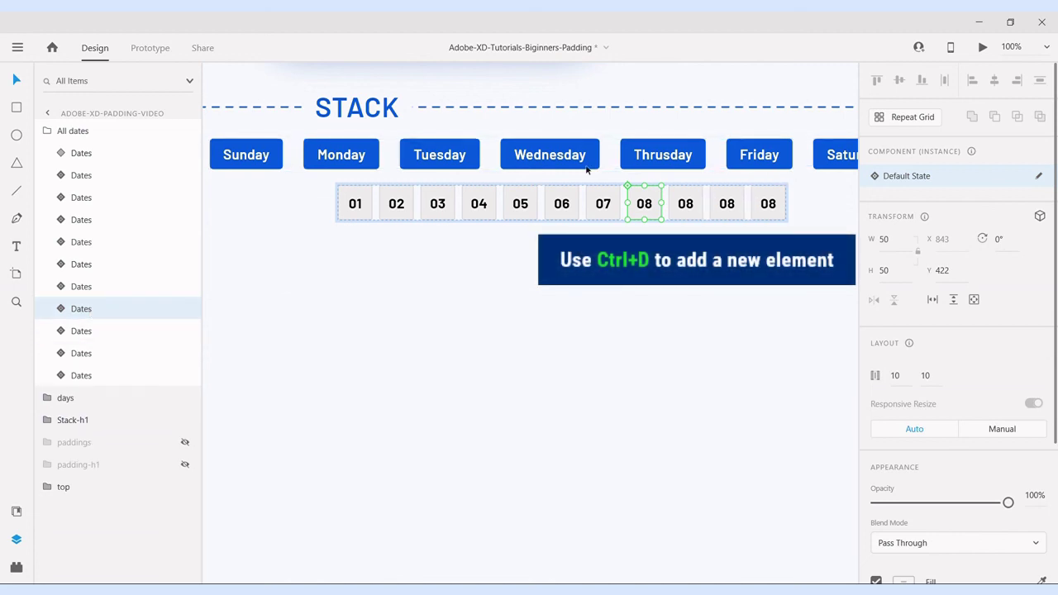
# Step: Label the first two copies after the 08 tile 09 and 10
pyautogui.doubleClick(690, 211)
pyautogui.doubleClick(691, 211)
pyautogui.write('09')
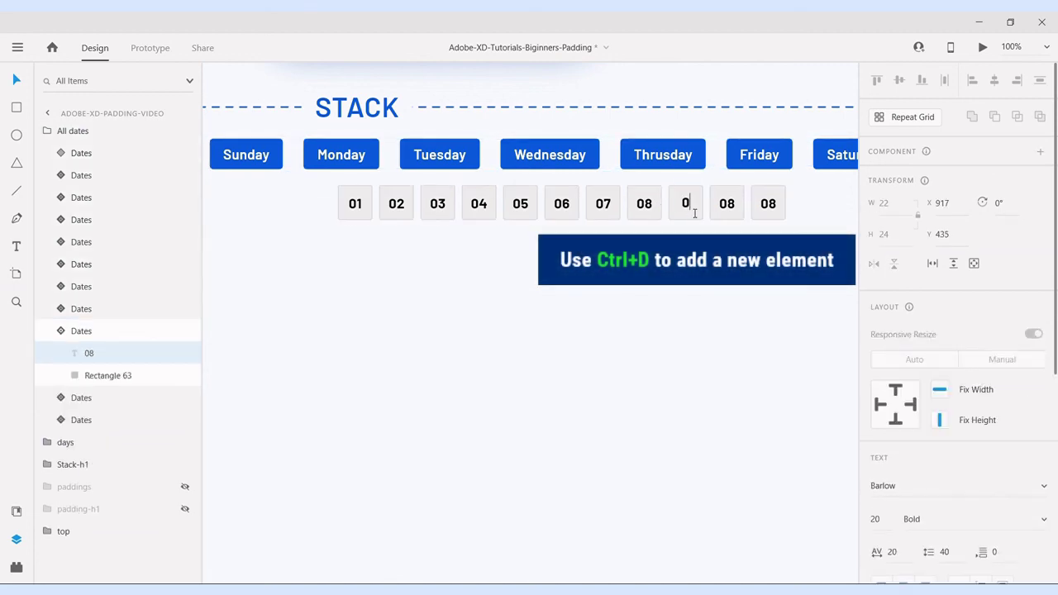
pyautogui.click(732, 211)
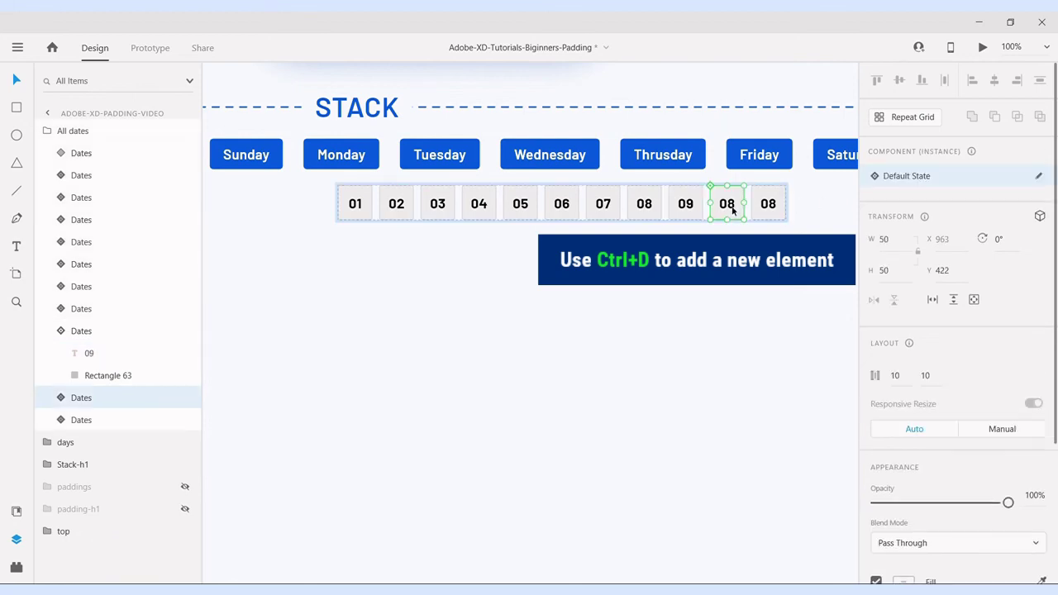
pyautogui.doubleClick(733, 211)
pyautogui.doubleClick(732, 211)
pyautogui.write('10')
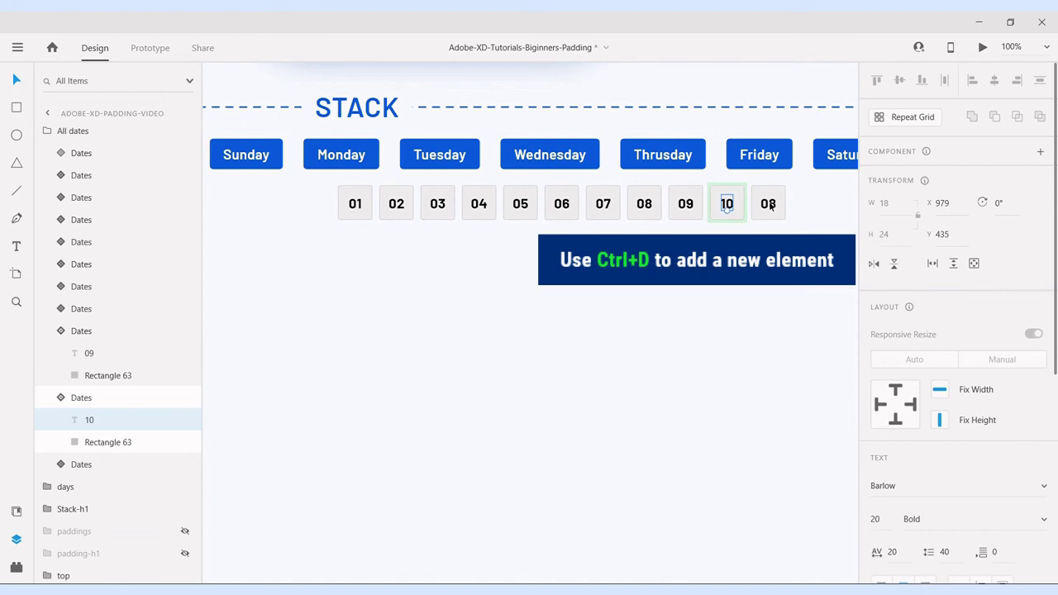
# Step: Label the last date tile 11 and collapse the expanded date tile layers
pyautogui.click(769, 205)
pyautogui.doubleClick(769, 205)
pyautogui.doubleClick(769, 205)
pyautogui.write('11')
pyautogui.press('Escape')
pyautogui.click(58, 335)
pyautogui.click(60, 353)
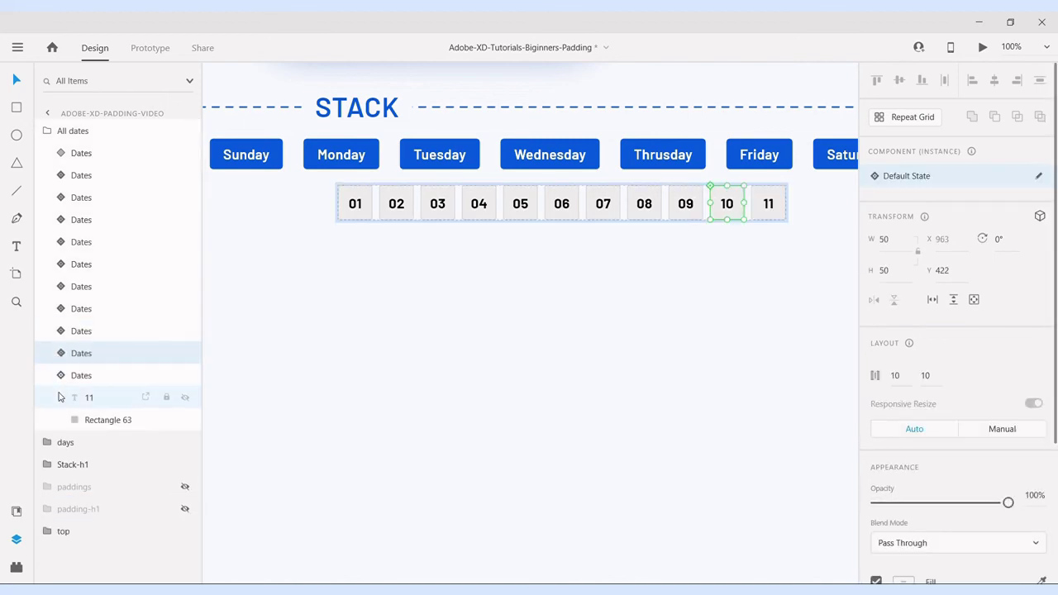
pyautogui.click(60, 375)
# Step: Collapse the All dates group and set its horizontal stack gap to 20
pyautogui.click(47, 131)
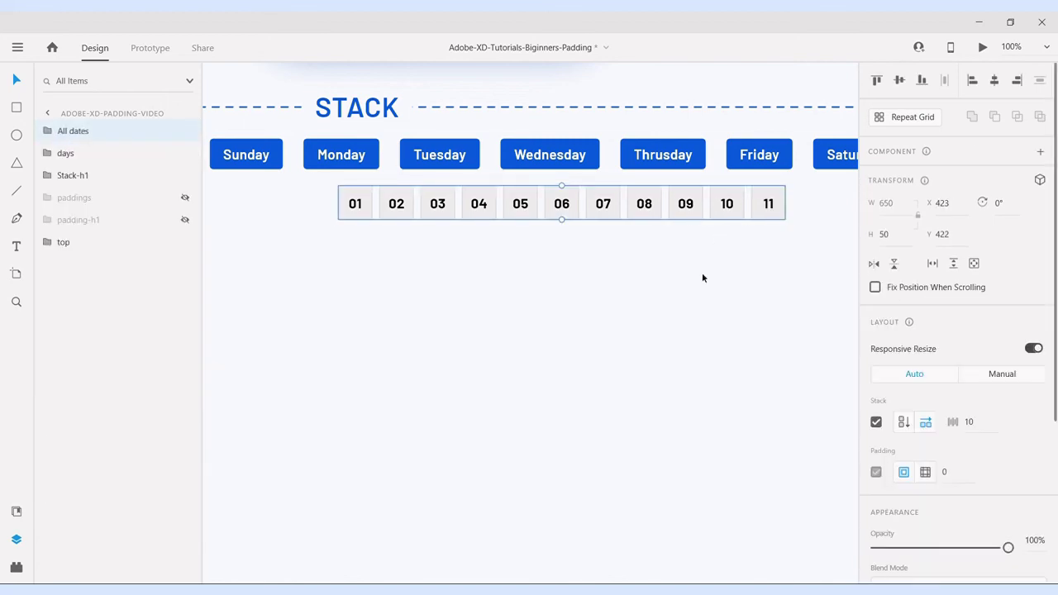
pyautogui.click(983, 427)
pyautogui.write('20')
pyautogui.press('Return')
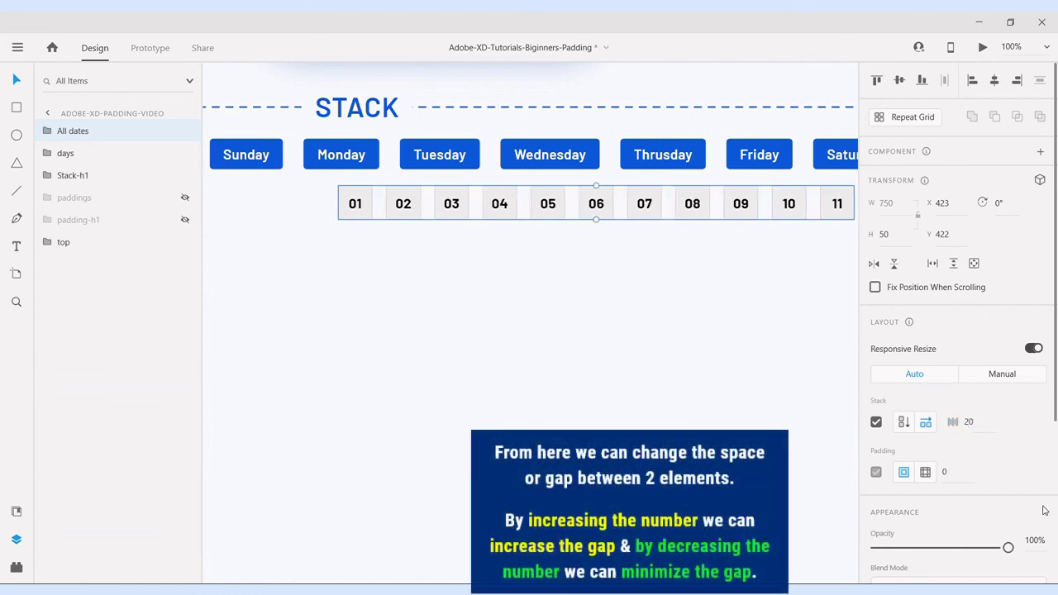
# Step: Set the gap between the eleven horizontally stacked date tiles to 10
pyautogui.click(977, 426)
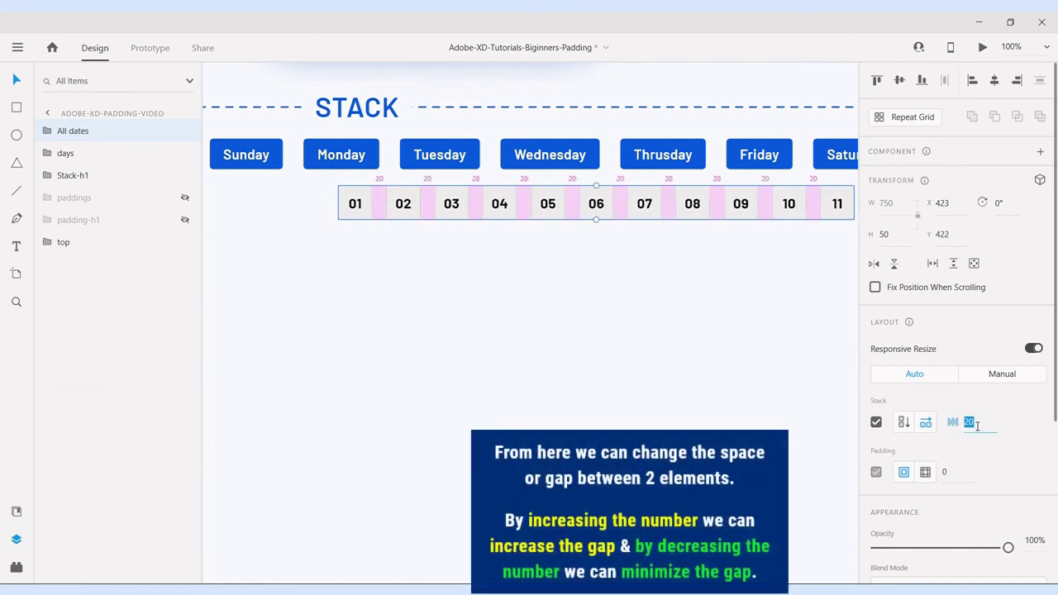
pyautogui.write('10')
pyautogui.press('Return')
pyautogui.click(974, 425)
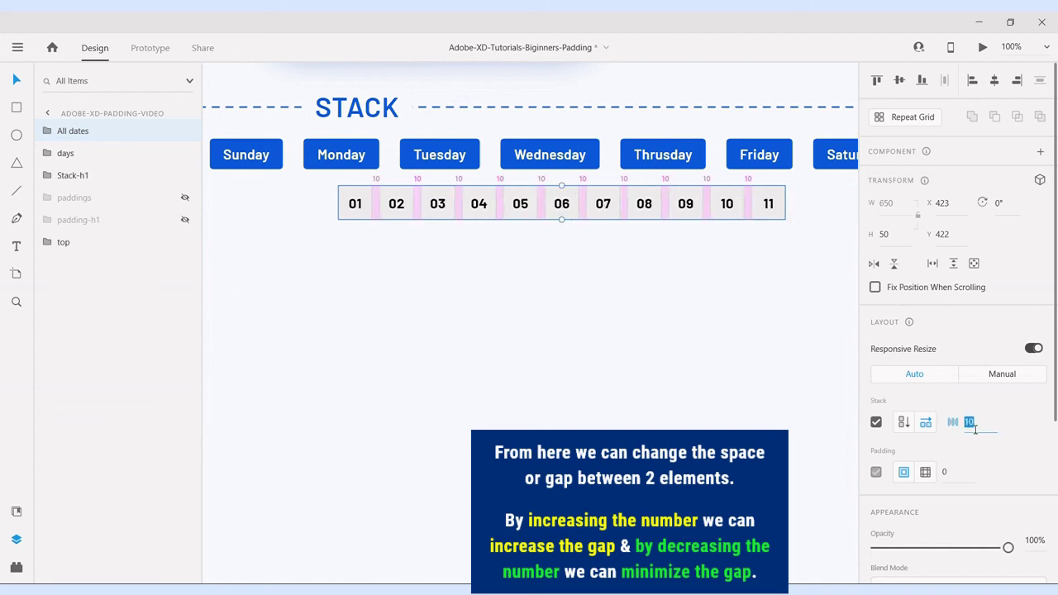
# Step: Switch the All dates group to a vertical stack and inspect the spacing along the column
pyautogui.click(903, 422)
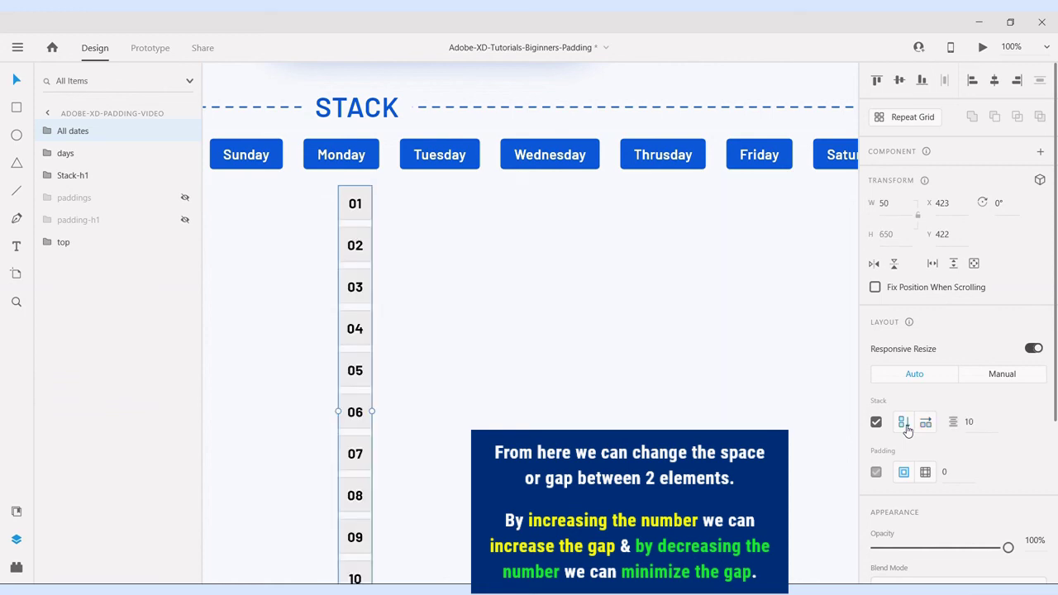
pyautogui.click(975, 424)
pyautogui.scroll(-1, 511, 407)
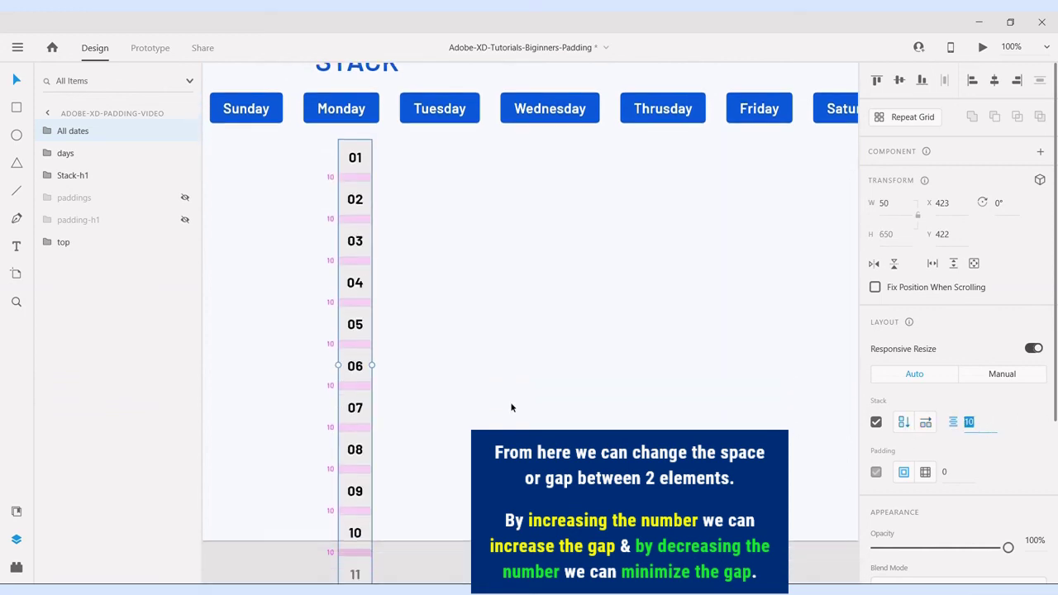
pyautogui.scroll(1, 511, 408)
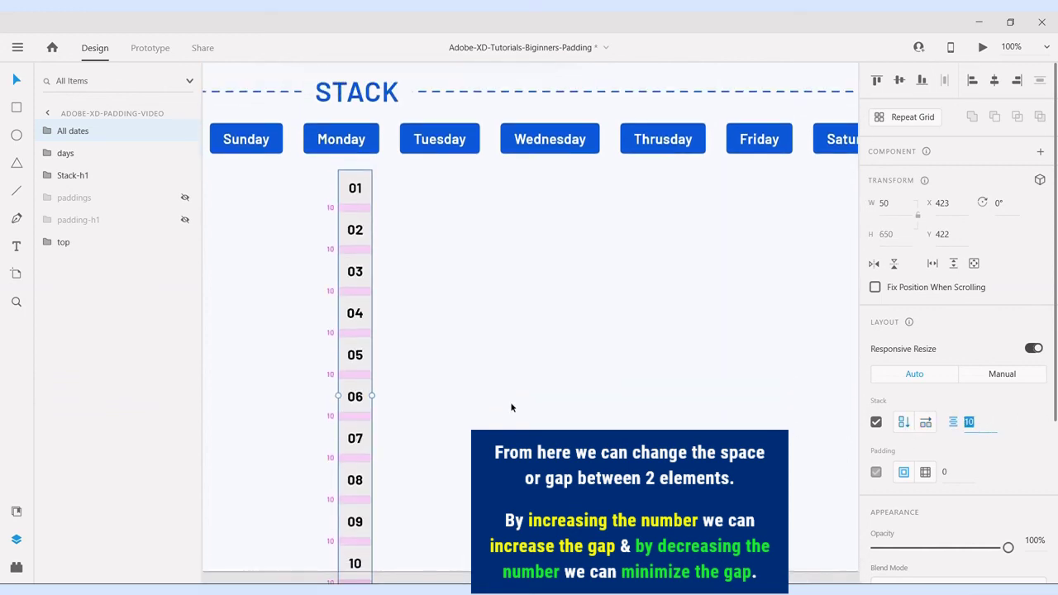
# Step: Switch the All dates group back to a horizontal stack and turn the days group into a vertical stack
pyautogui.click(926, 423)
pyautogui.click(65, 153)
pyautogui.click(877, 423)
pyautogui.click(903, 423)
# Step: Right-align all seven weekday buttons inside the days group, collapse the group and edit its stack gap
pyautogui.click(47, 153)
pyautogui.click(85, 175)
pyautogui.keyDown('shift'); pyautogui.click(103, 219); pyautogui.keyUp('shift')
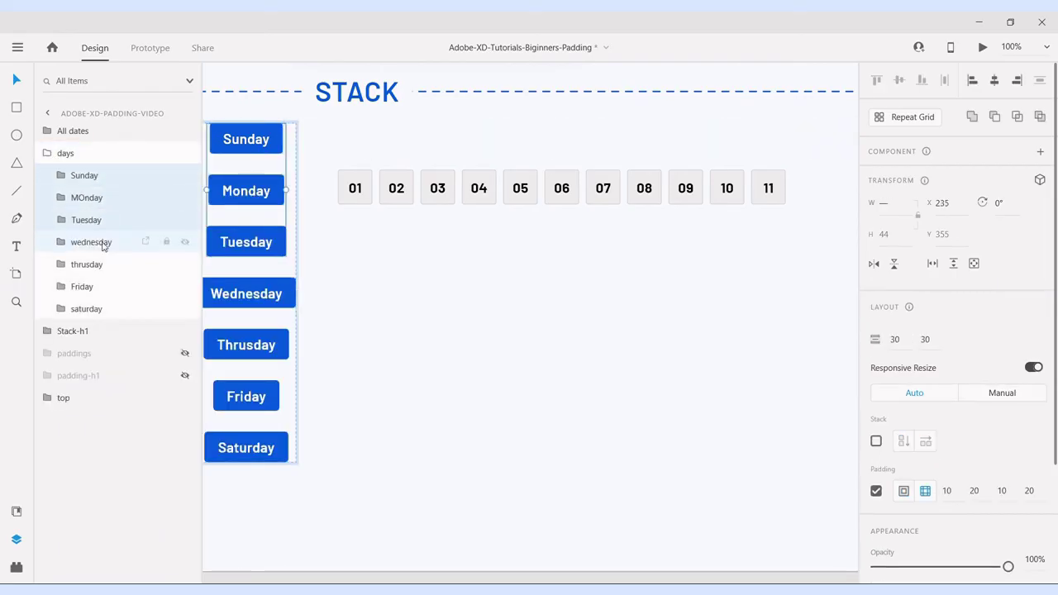
pyautogui.keyDown('shift'); pyautogui.click(91, 309); pyautogui.keyUp('shift')
pyautogui.click(1017, 80)
pyautogui.click(48, 153)
pyautogui.click(982, 423)
pyautogui.write('40')
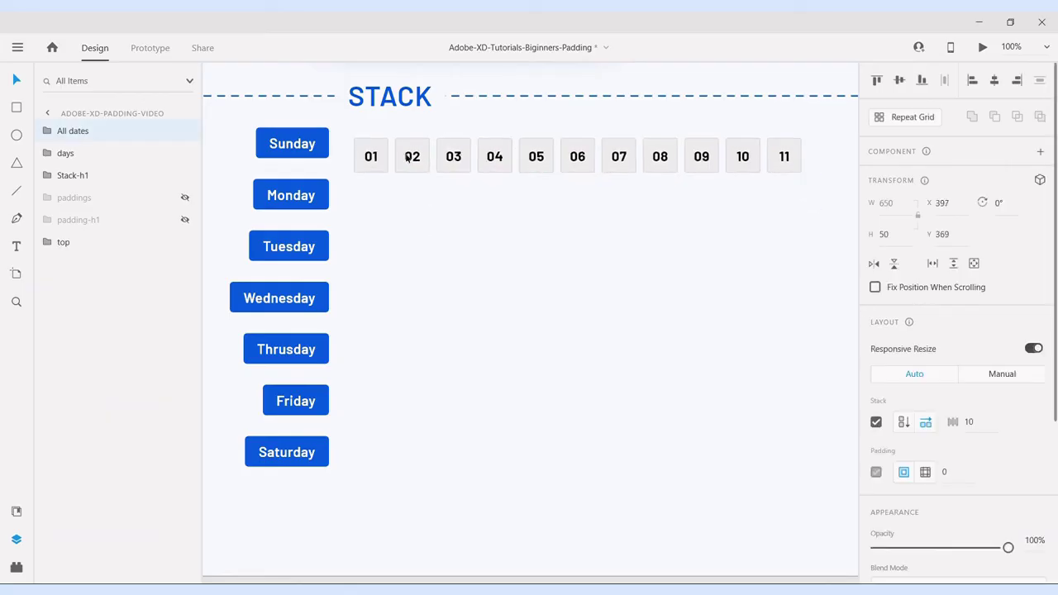
# Step: Place the All dates row beside Sunday and duplicate it down the column so each weekday through Saturday has a row
pyautogui.moveTo(411, 156); pyautogui.dragTo(402, 144)
pyautogui.hotkey('ctrl', 'd')
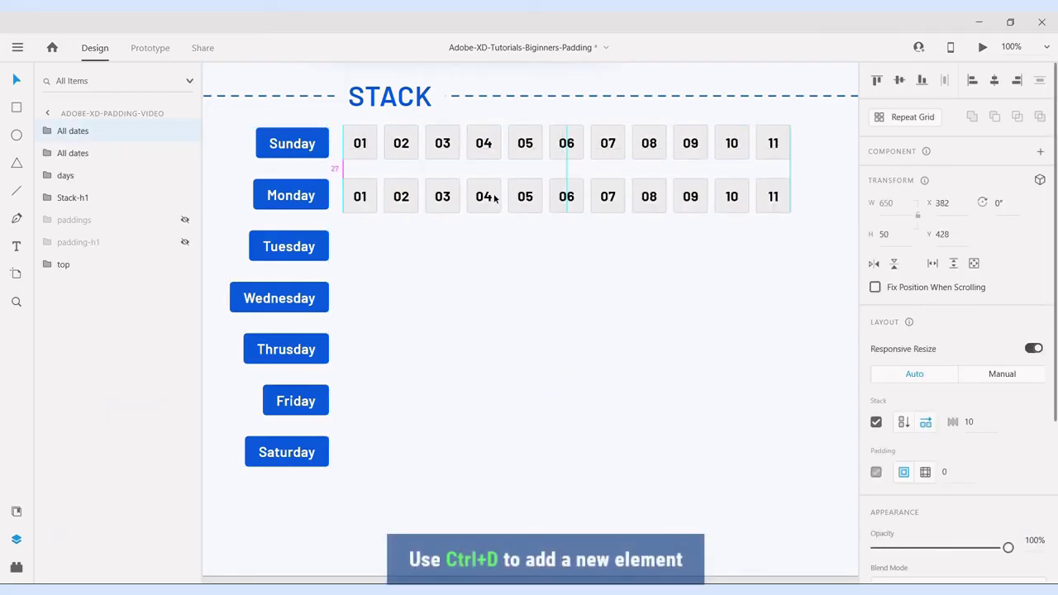
pyautogui.hotkey('ctrl', 'd')
pyautogui.hotkey('ctrl', 'd')
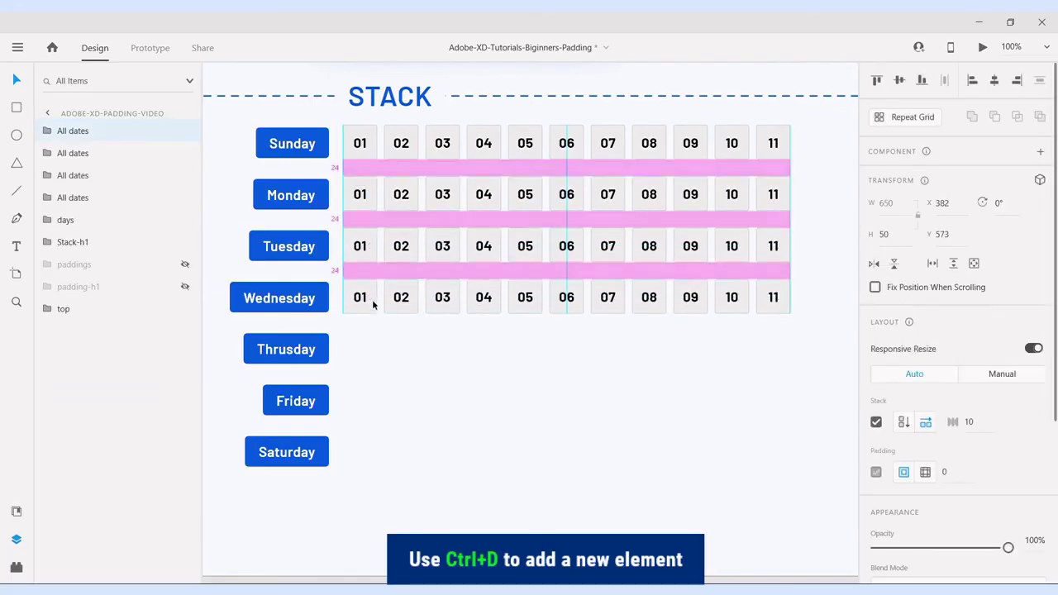
pyautogui.hotkey('ctrl', 'd')
pyautogui.hotkey('ctrl', 'd')
pyautogui.moveTo(369, 353); pyautogui.dragTo(364, 446)
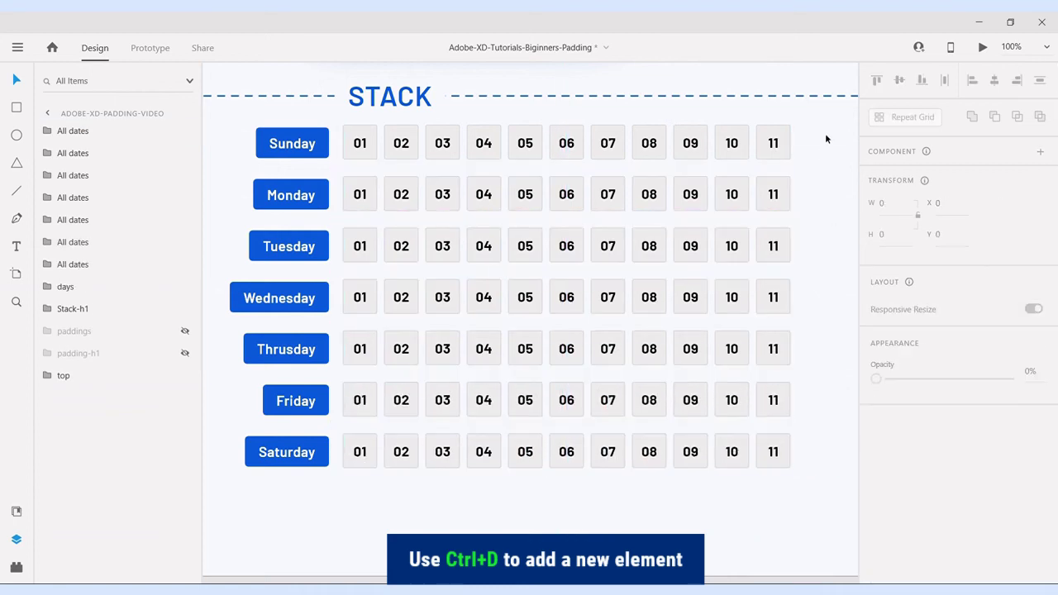
# Step: Select all seven All dates rows together and set their horizontal stack gap to 5
pyautogui.click(671, 455)
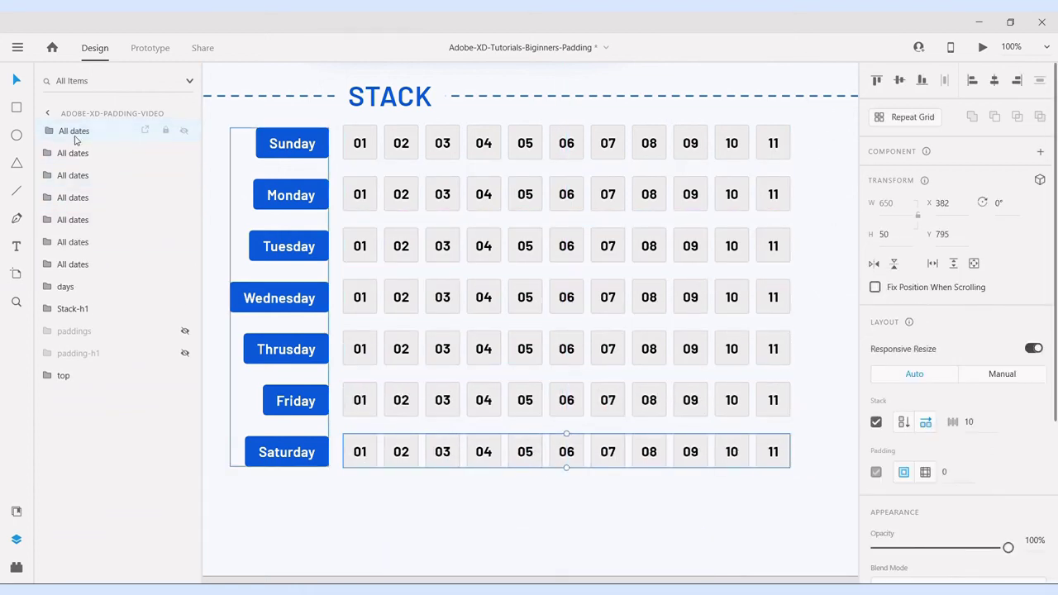
pyautogui.keyDown('shift'); pyautogui.click(73, 154); pyautogui.keyUp('shift')
pyautogui.keyDown('shift'); pyautogui.click(74, 176); pyautogui.keyUp('shift')
pyautogui.keyDown('shift'); pyautogui.click(76, 225); pyautogui.keyUp('shift')
pyautogui.keyDown('shift'); pyautogui.click(76, 245); pyautogui.keyUp('shift')
pyautogui.keyDown('shift'); pyautogui.click(85, 266); pyautogui.keyUp('shift')
pyautogui.click(981, 430)
pyautogui.write('5')
pyautogui.press('Return')
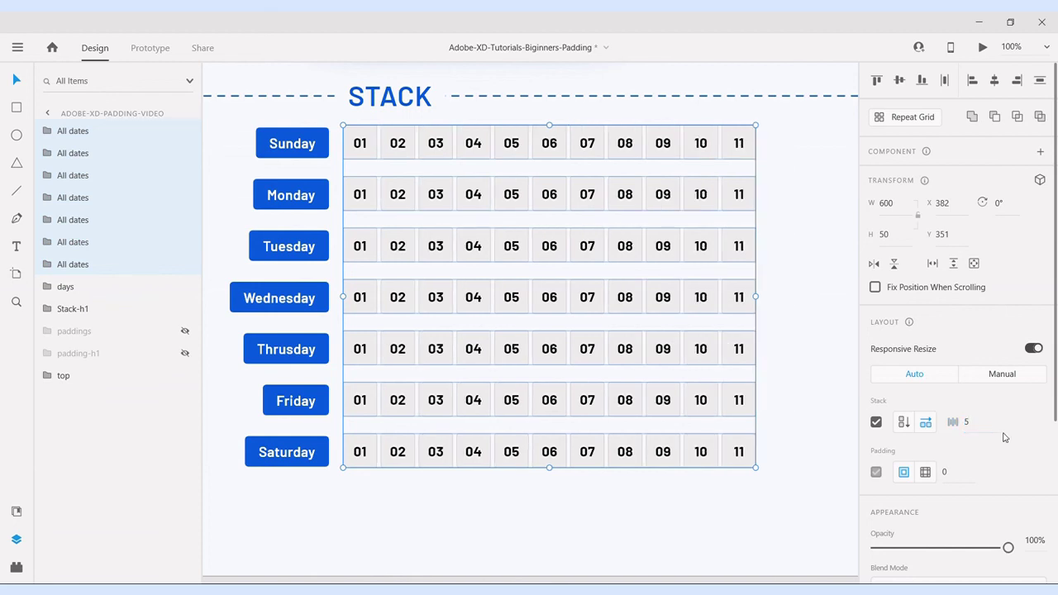
# Step: Widen the stack gap of the seven selected date rows to 20
pyautogui.click(986, 426)
pyautogui.write('20')
pyautogui.press('Return')
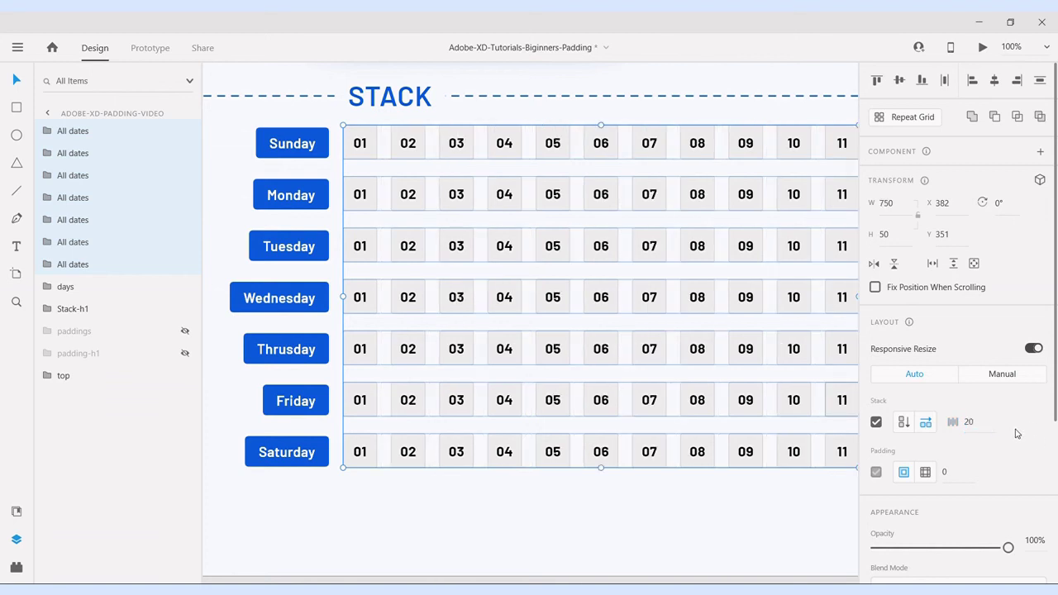
# Step: Set the stack gap of the seven selected date rows to 10
pyautogui.click(998, 426)
pyautogui.write('10')
pyautogui.press('Return')
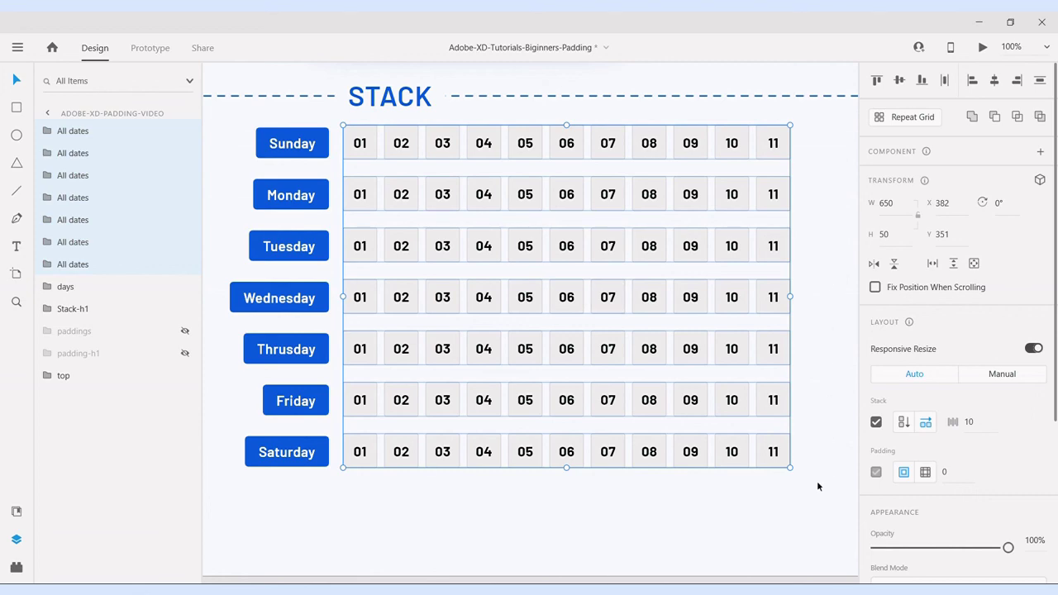